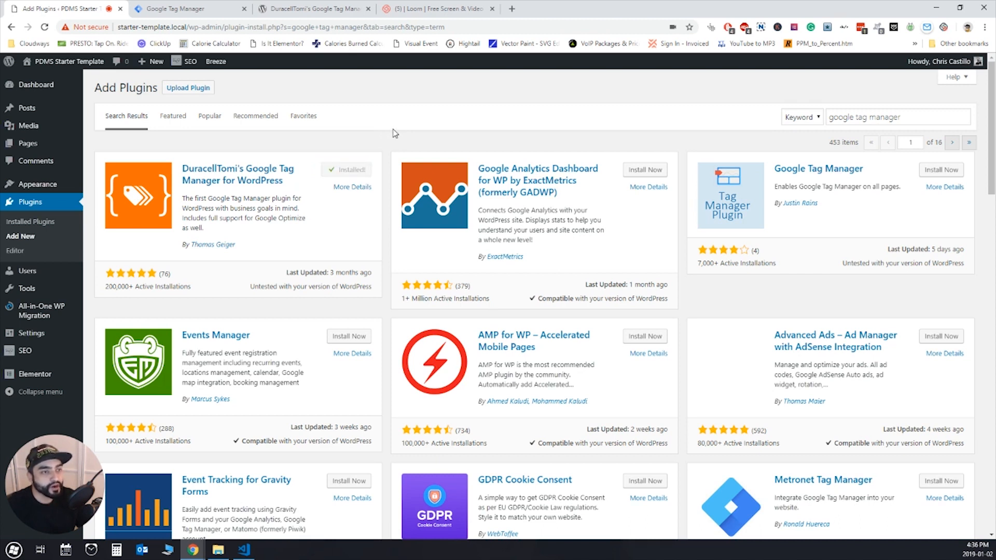
- Activate the DuracellTomi's Google Tag Manager for WordPress plugin and open its settings page
click(353, 170)
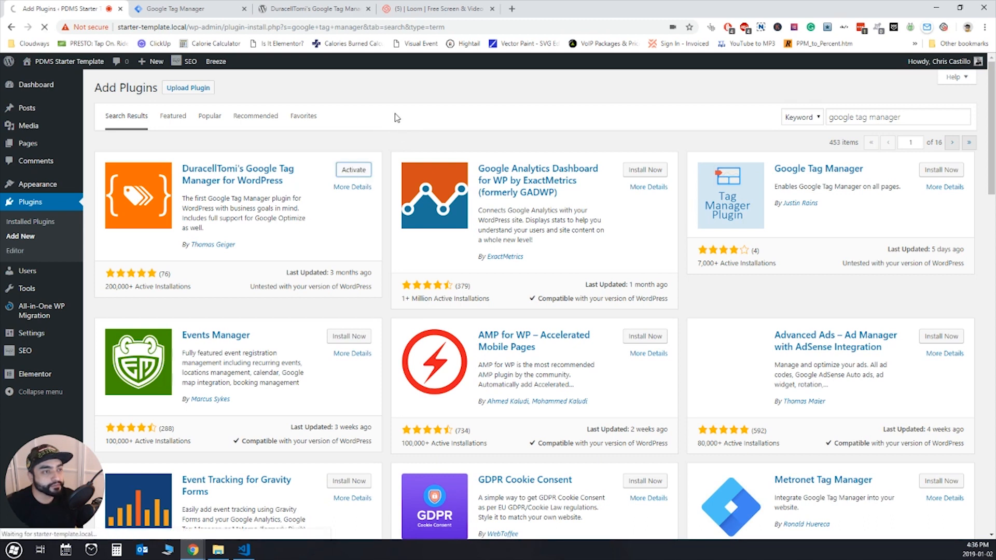
scroll(334, 155, down, 8)
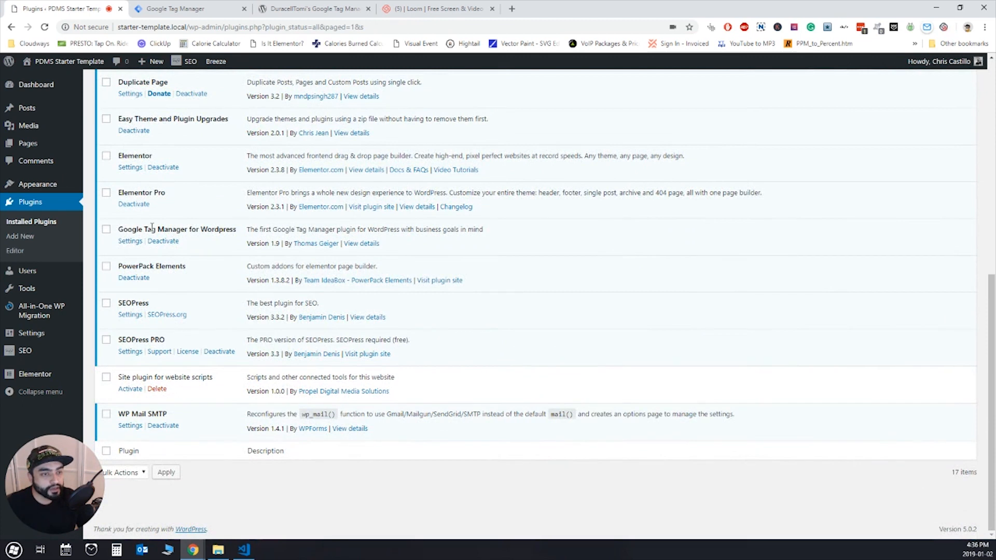
click(130, 241)
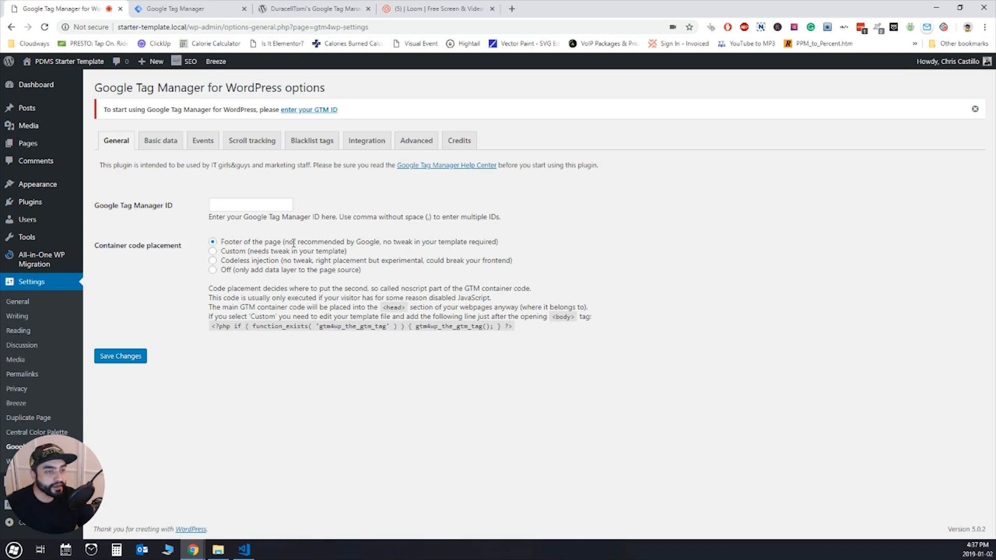
- Review the plugin's container code placement options and its scroll tracking settings
drag(284, 242, 367, 244)
click(368, 244)
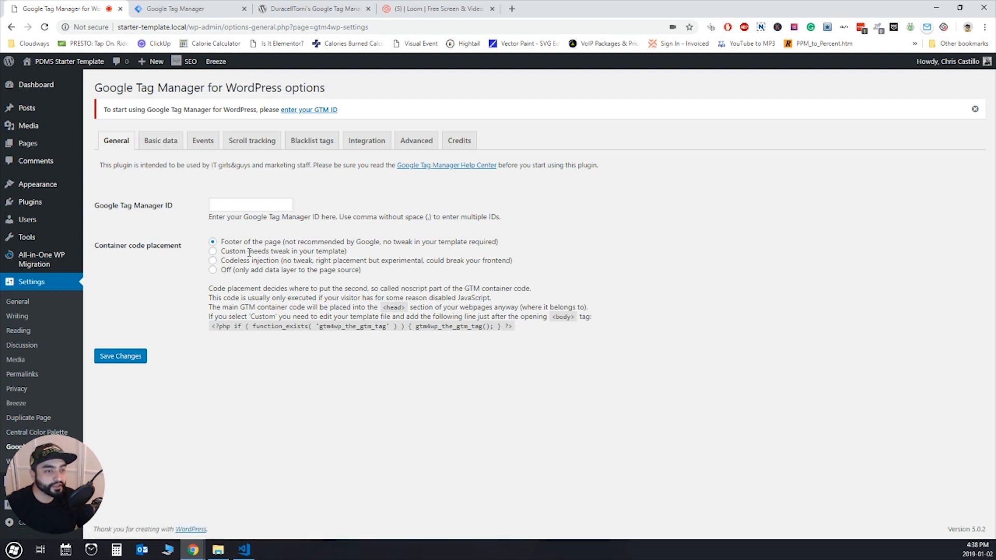
click(252, 141)
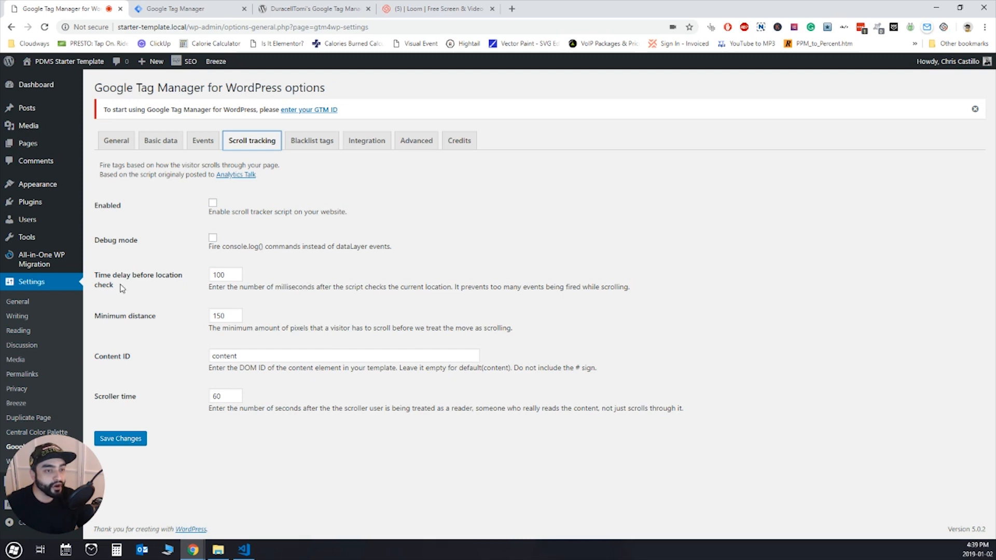
- Return to the installed plugins list and find the entry for "Site plugin for website scripts"
click(45, 203)
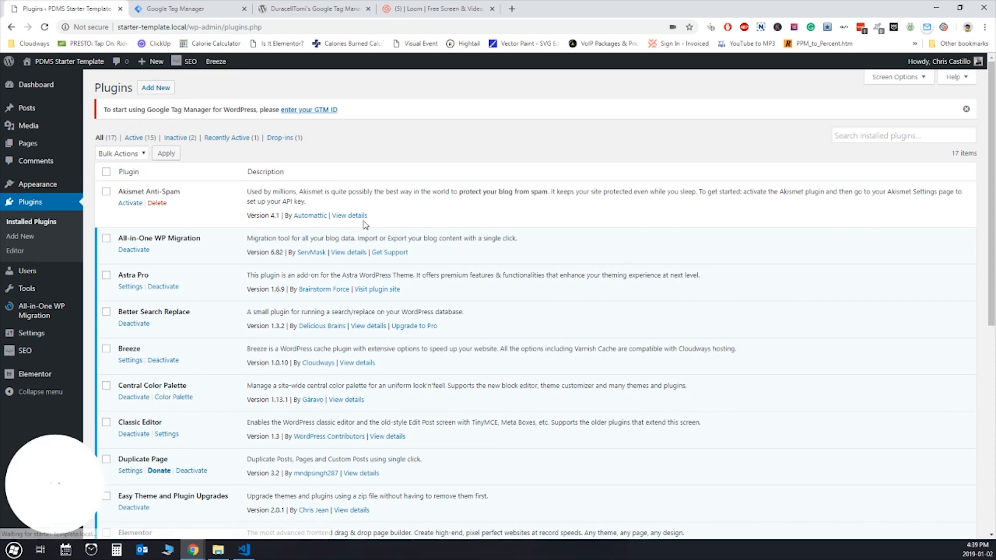
scroll(368, 223, down, 2)
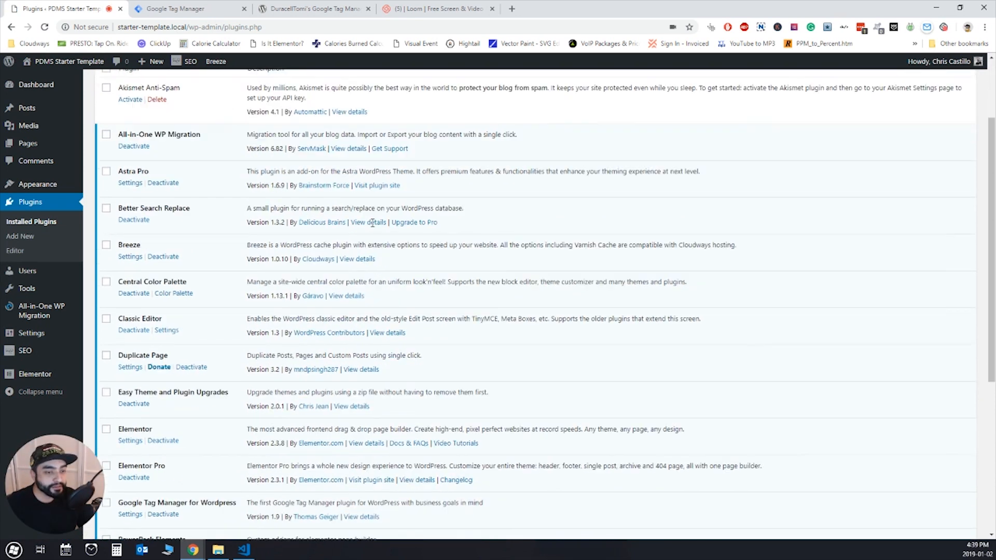
scroll(371, 226, down, 4)
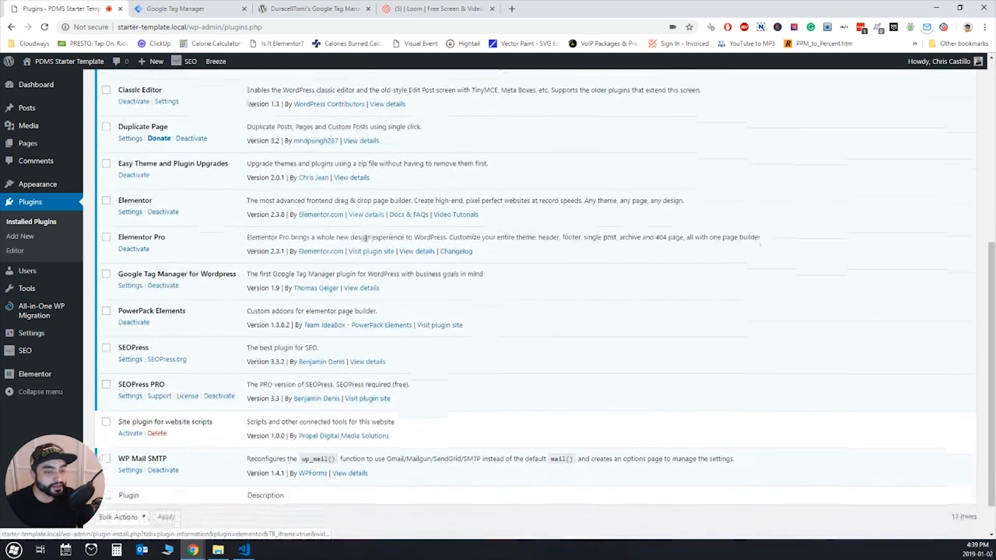
scroll(367, 242, down, 1)
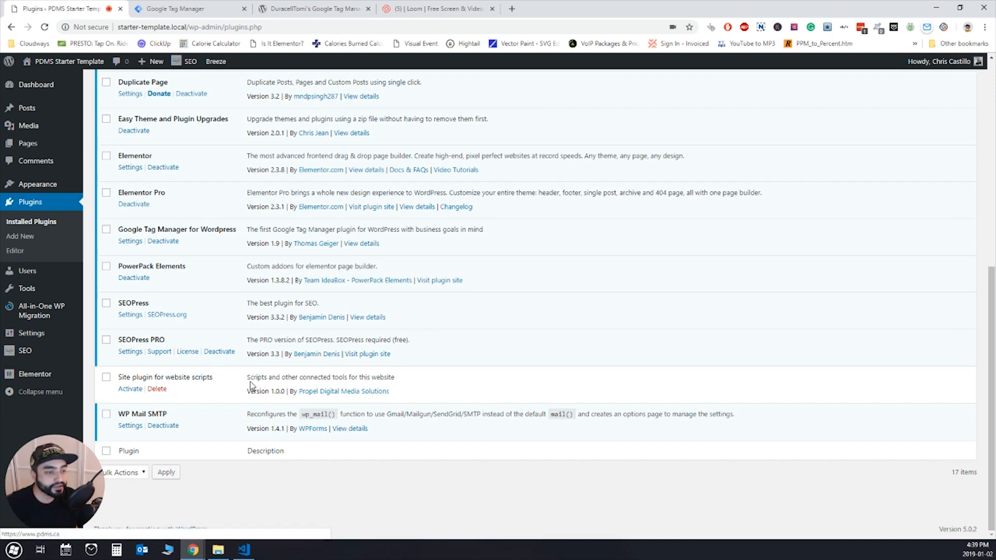
drag(247, 379, 286, 379)
click(271, 378)
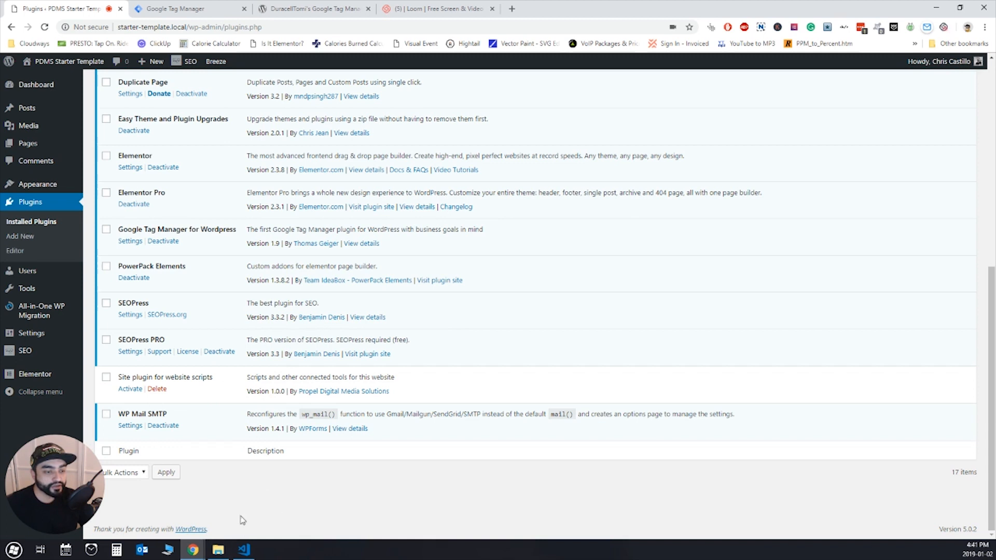
- Switch to File Explorer, locate the website-scripts-plugin folder, and trace the path through wp-content to the plugins folder
click(218, 550)
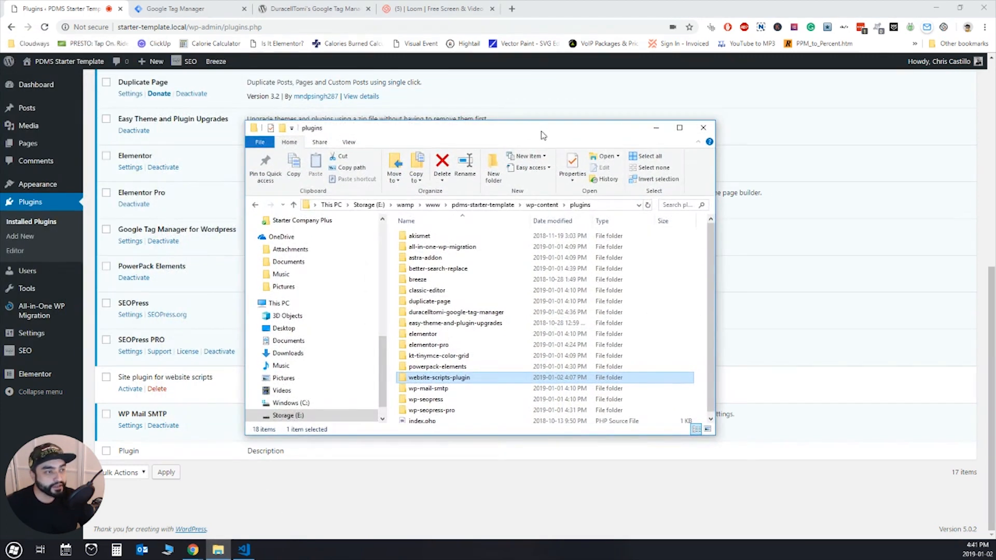
click(674, 312)
scroll(499, 340, down, 1)
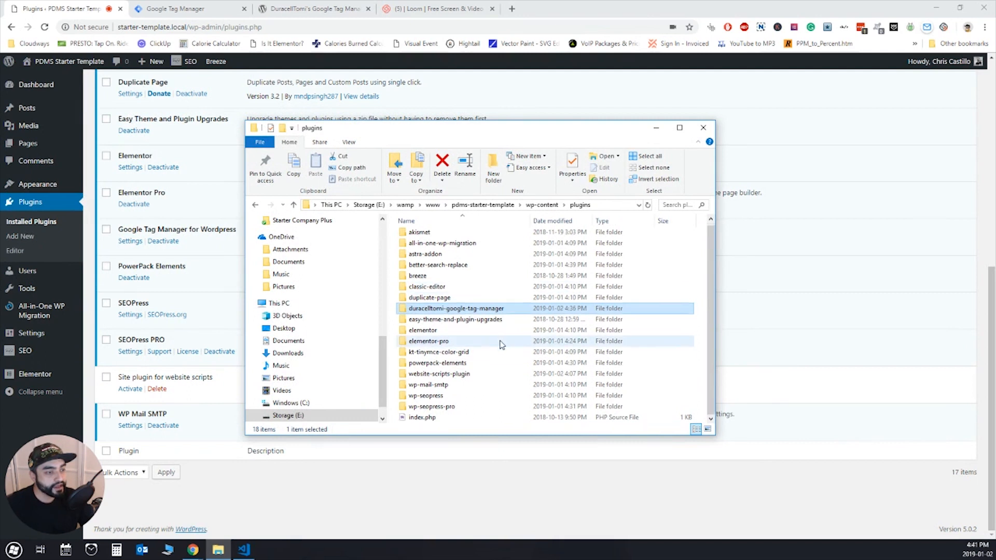
click(439, 375)
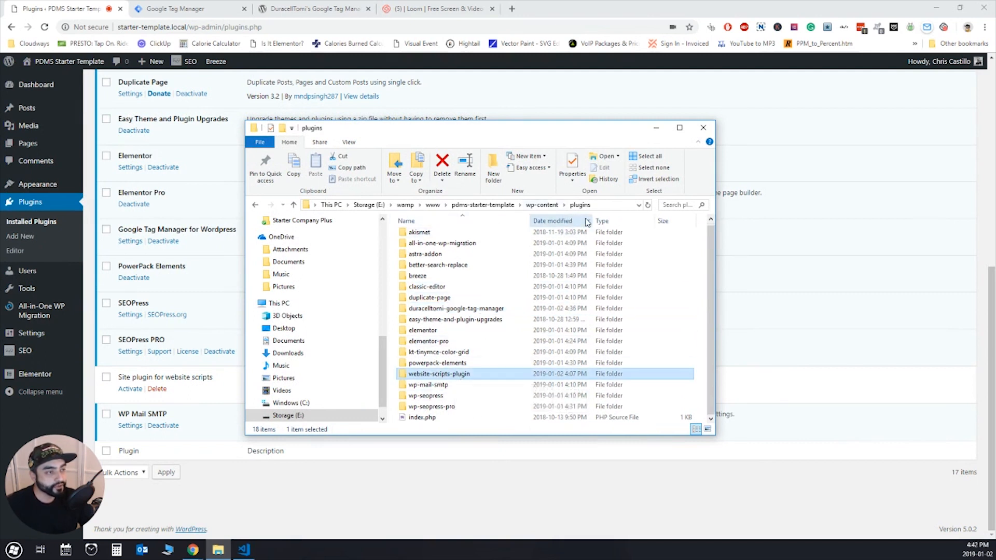
click(541, 205)
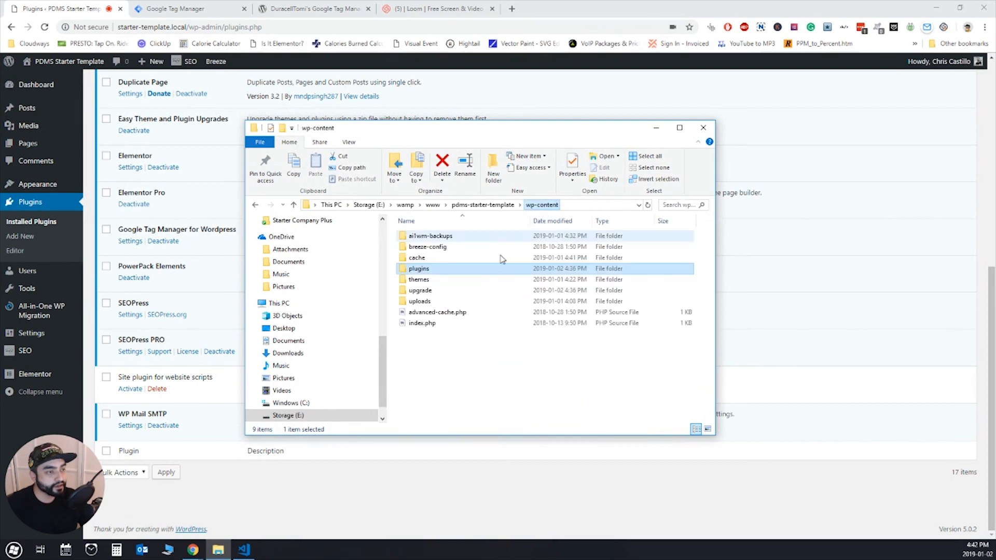
double_click(426, 271)
- Create a folder named new-site-plugin inside the WordPress plugins folder
right_click(548, 381)
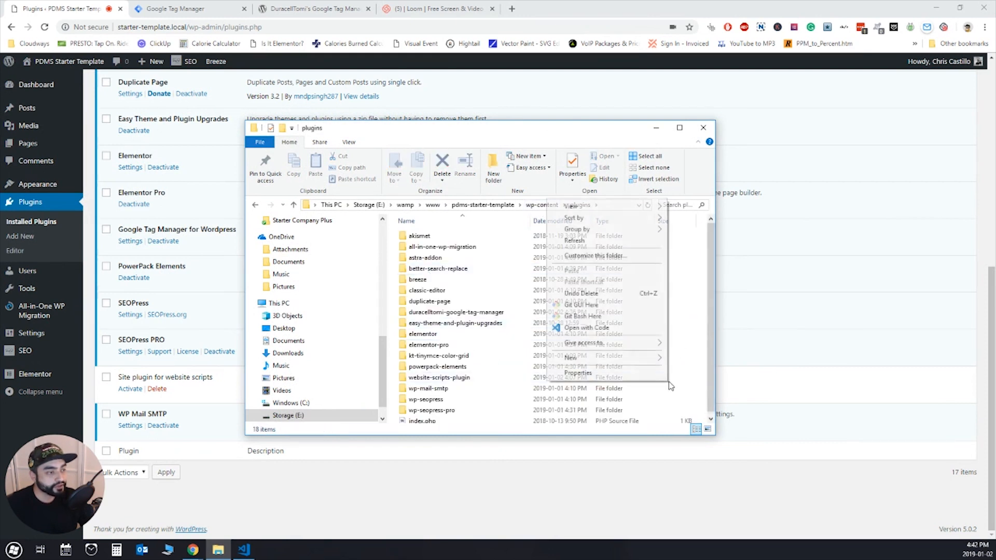
mouse_move(648, 357)
click(690, 358)
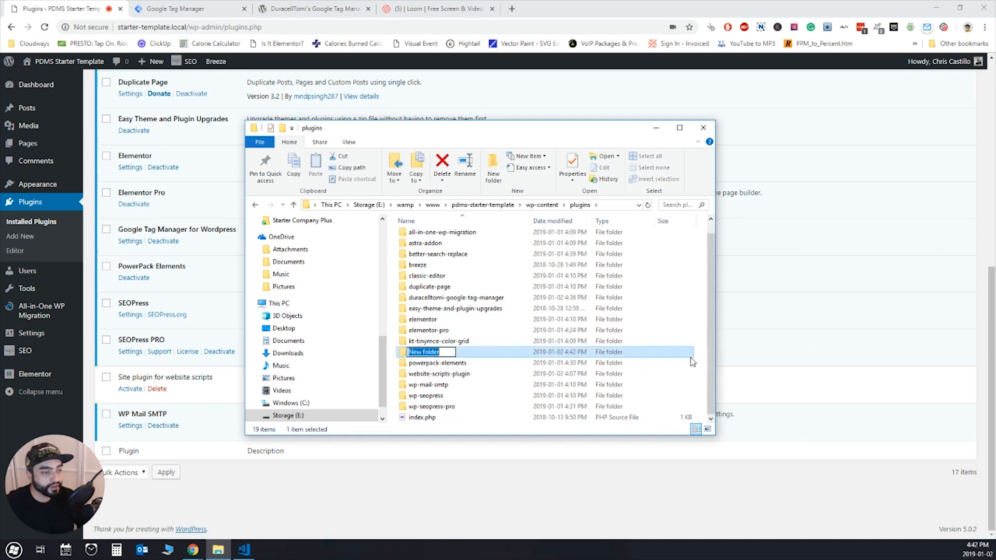
text(new-site-plugin)
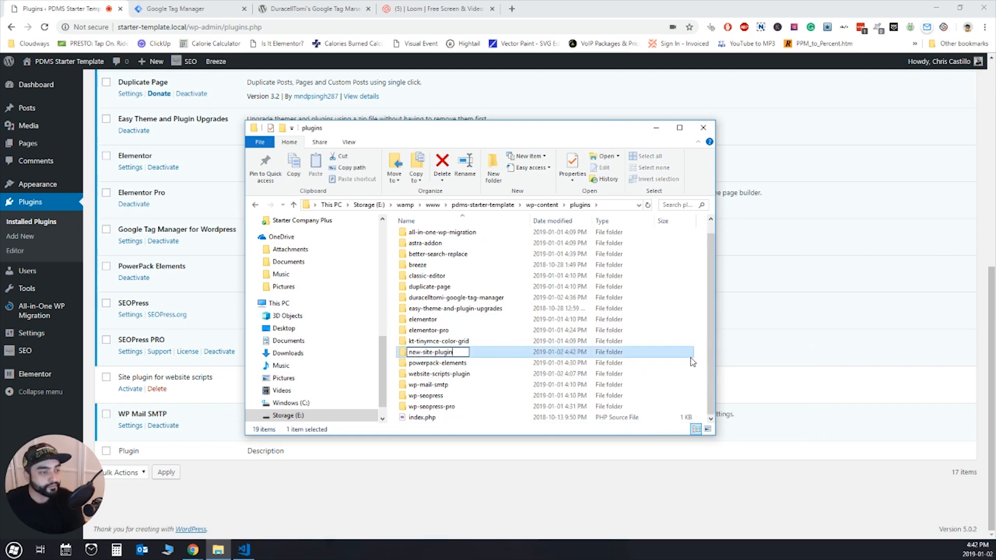
key(Return)
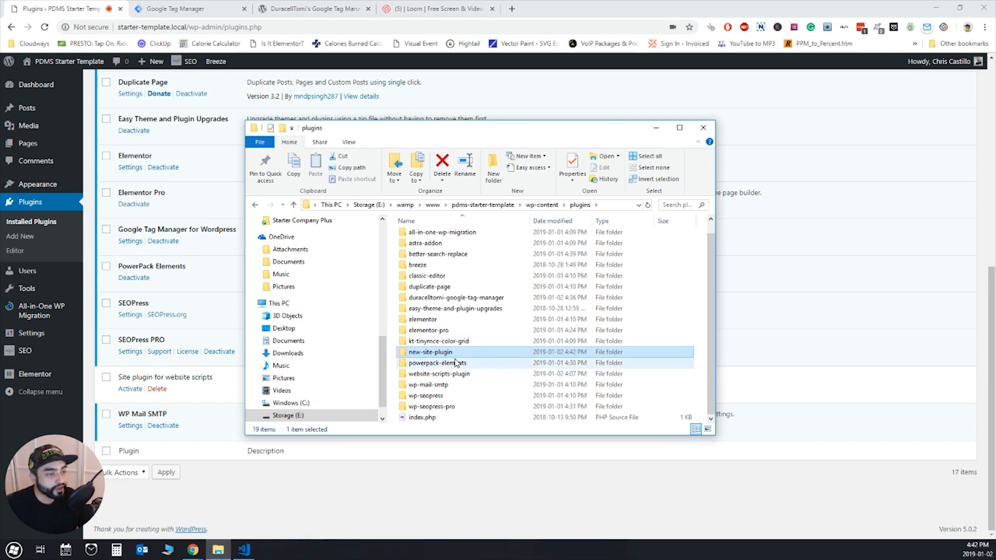
- Copy site-scripts-plugin.php from the website-scripts-plugin folder into the new-site-plugin folder
double_click(423, 374)
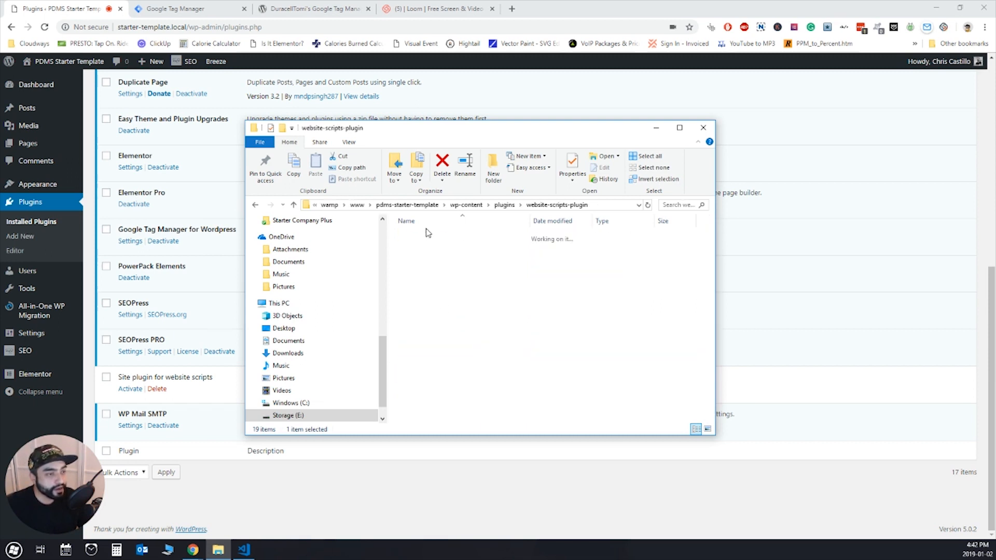
click(429, 237)
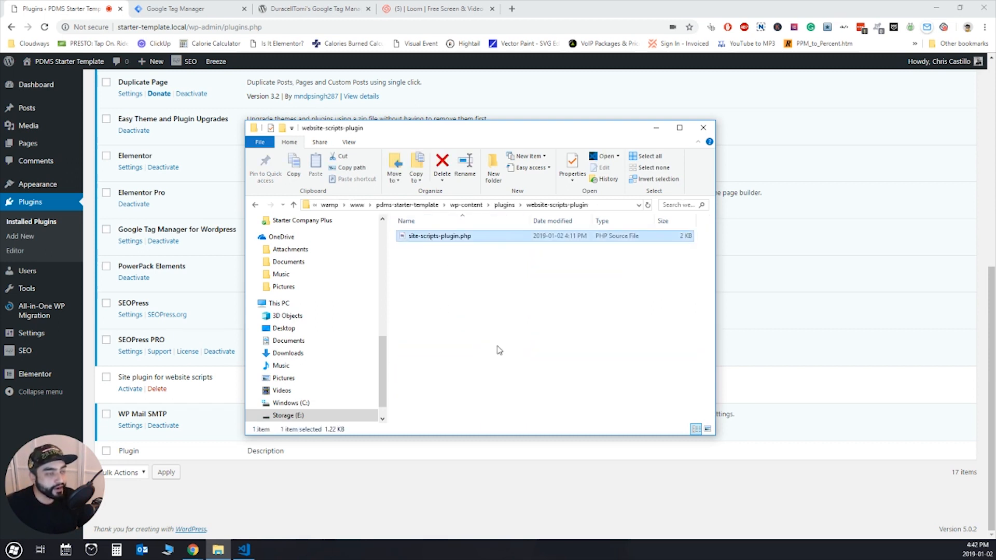
click(504, 205)
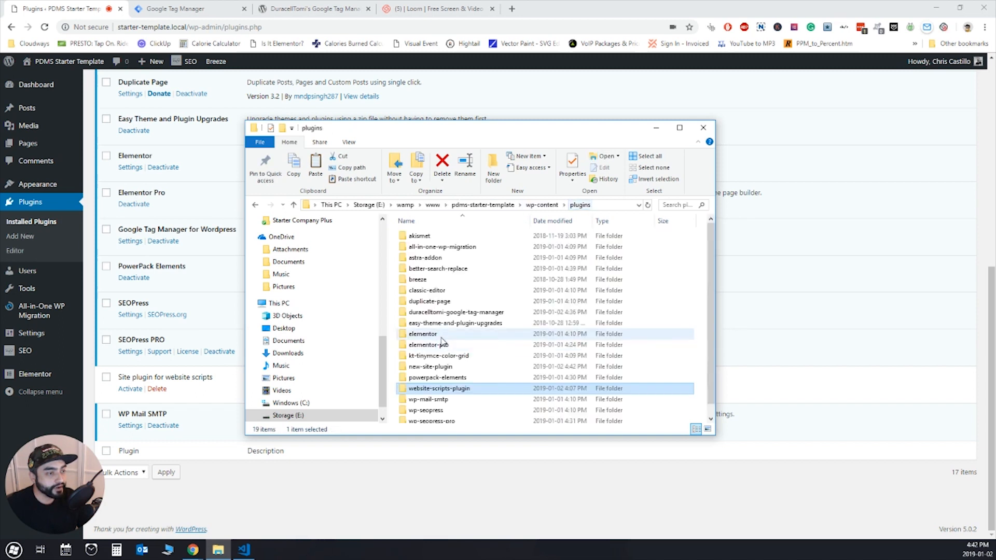
click(453, 367)
double_click(446, 371)
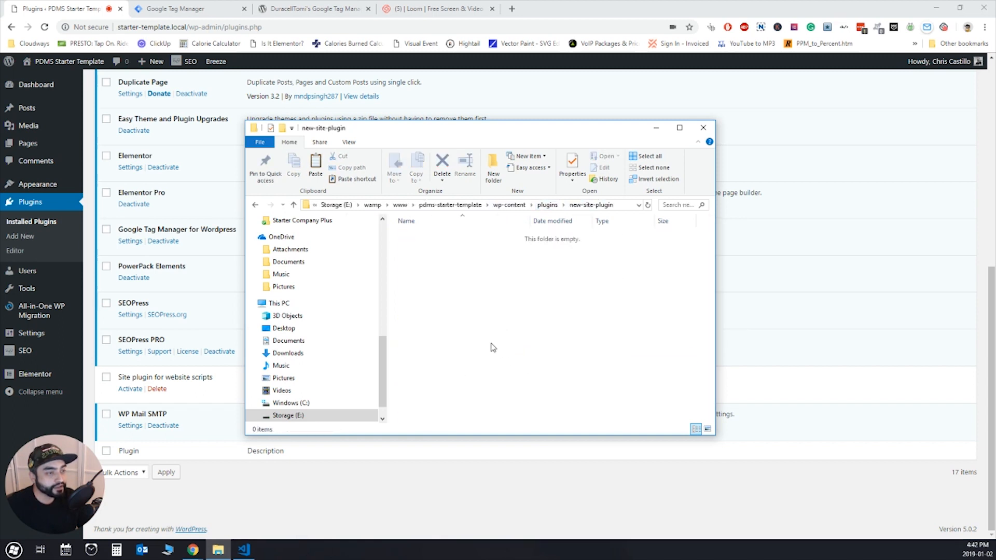
key(ctrl+v)
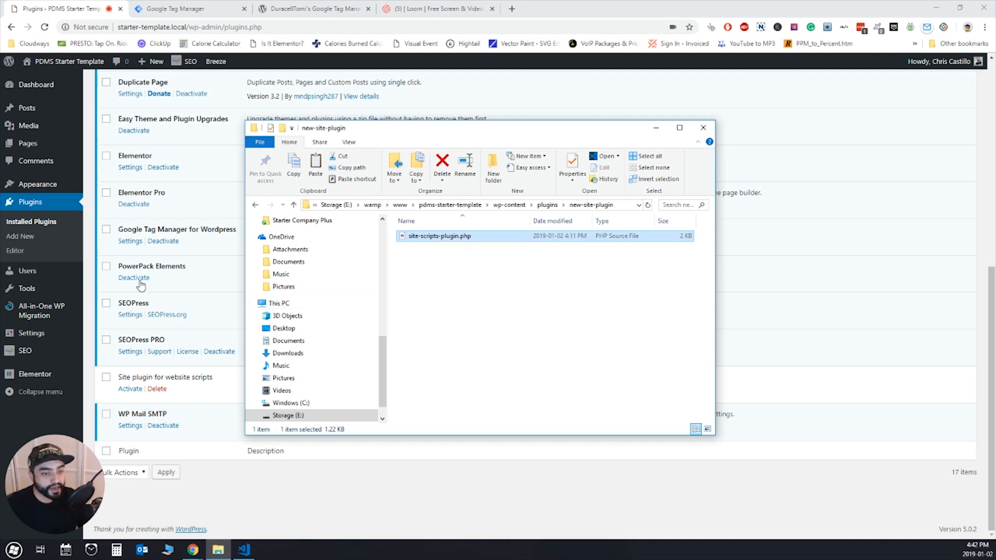
- Switch to Visual Studio Code and examine the header comment block of site-scripts-plugin.php
right_click(433, 237)
click(405, 254)
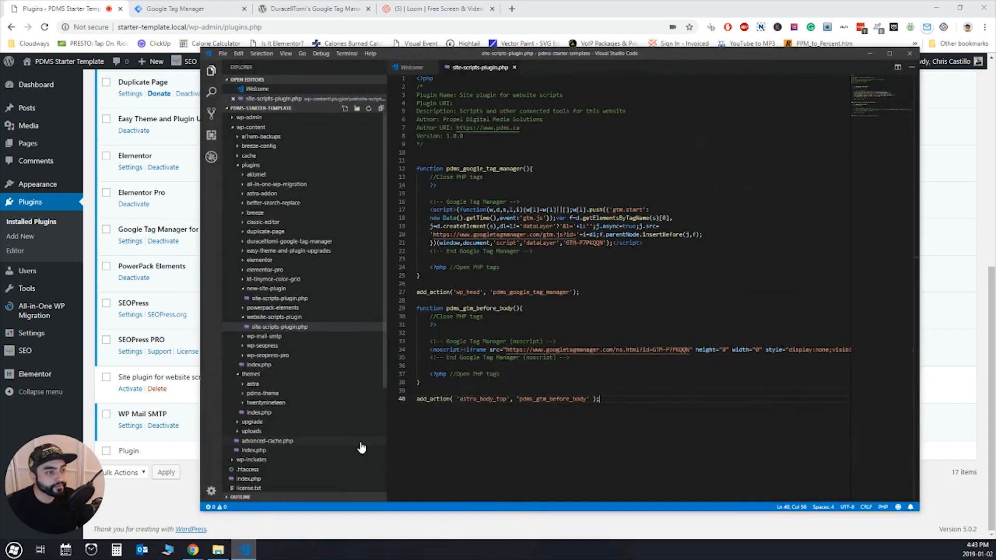
click(590, 275)
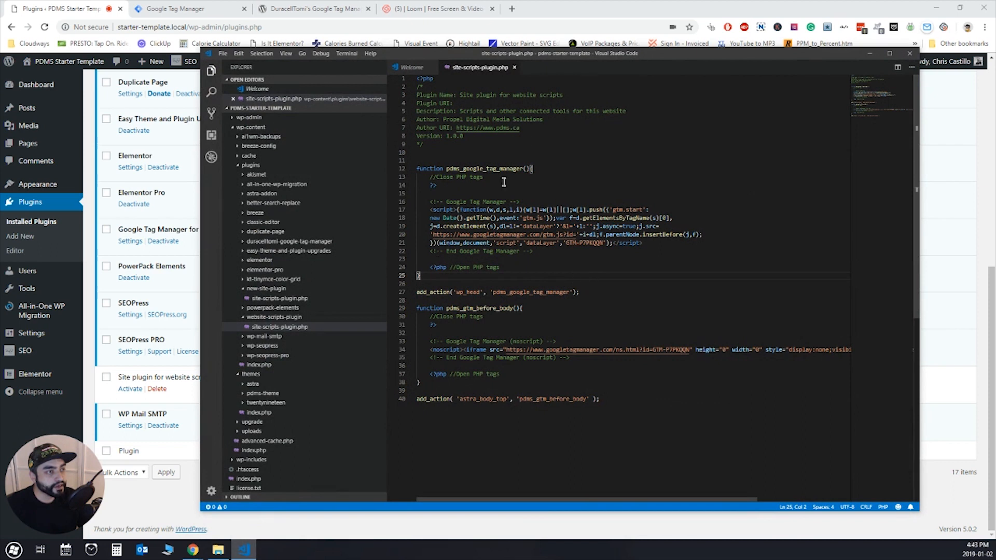
drag(445, 145, 430, 103)
click(424, 86)
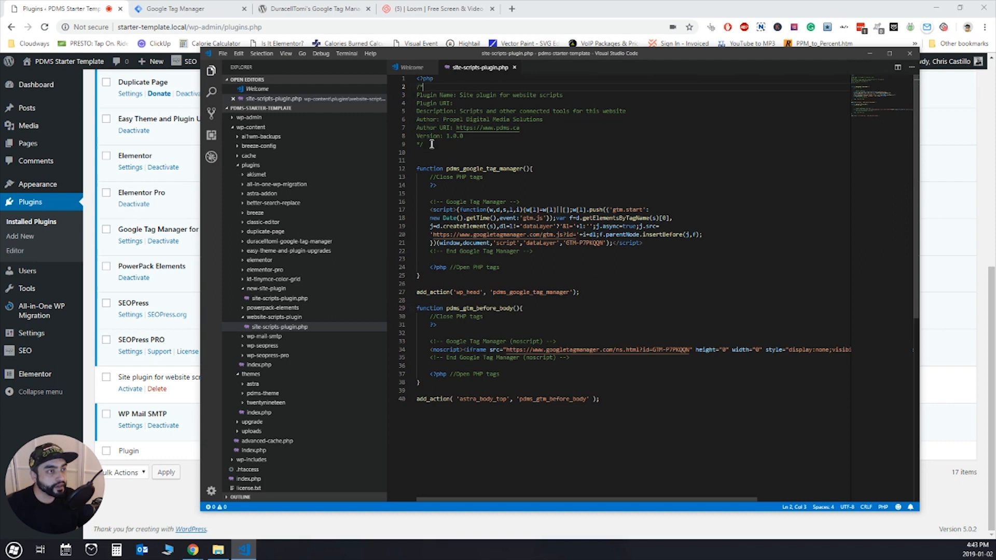
- Compare the header's plugin name and description with the plugin's entry in the WordPress plugins list in the browser
click(458, 95)
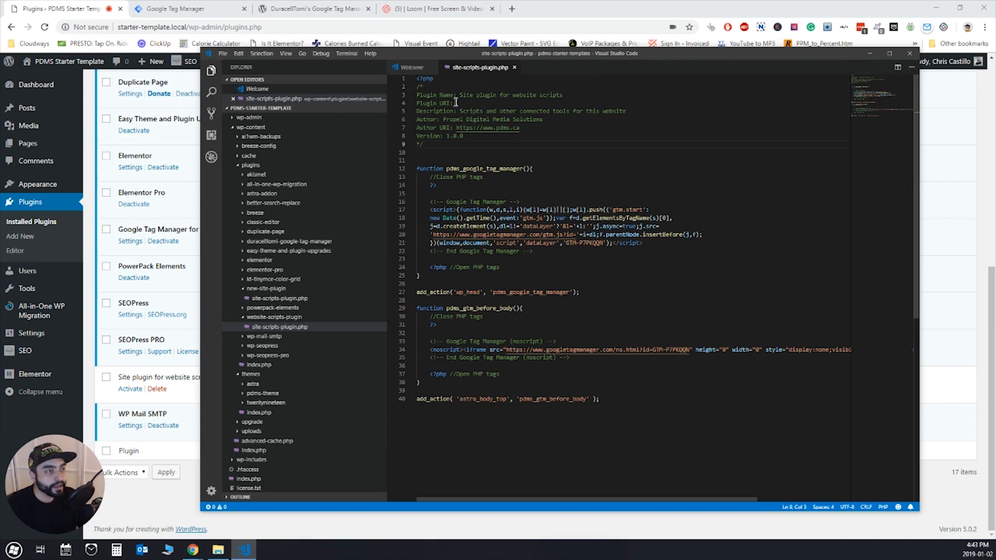
shift+click(574, 93)
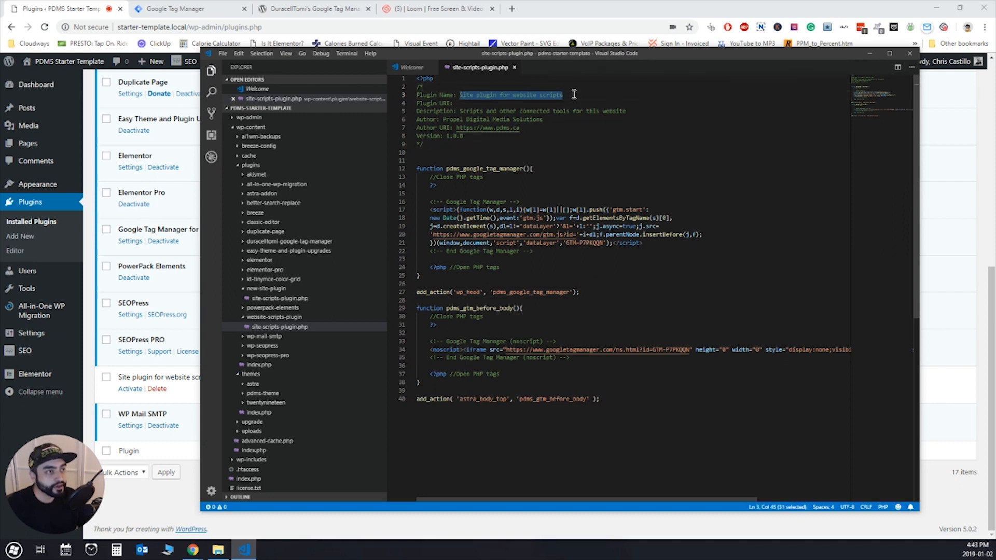
drag(458, 111, 641, 111)
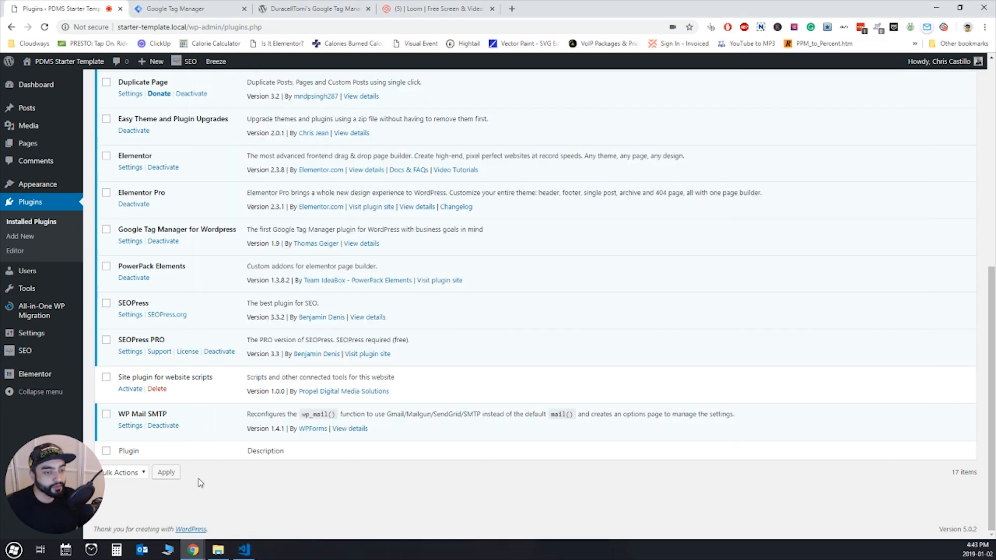
click(199, 479)
drag(118, 377, 228, 385)
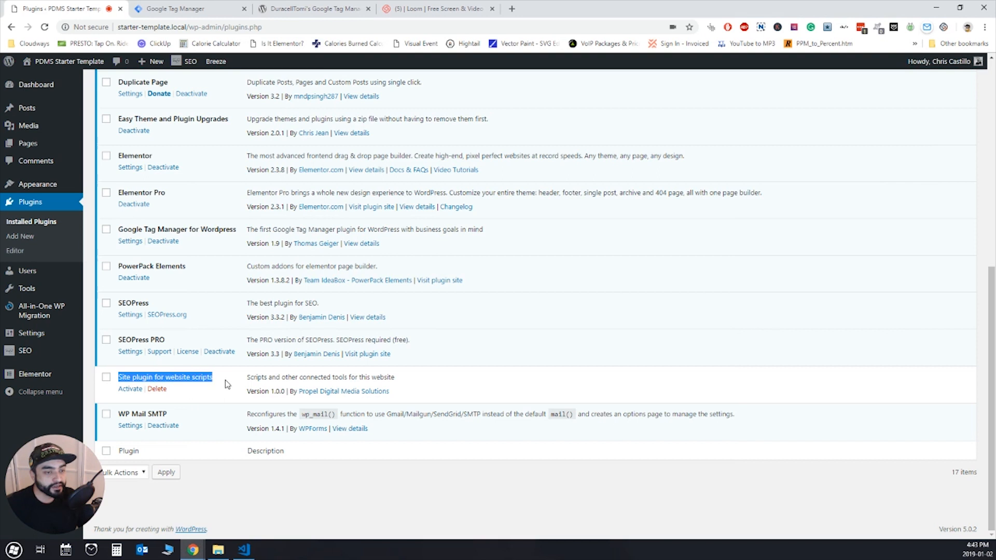
- Return to Visual Studio Code and review the header's plugin name, description, author, author URI and version lines
click(244, 549)
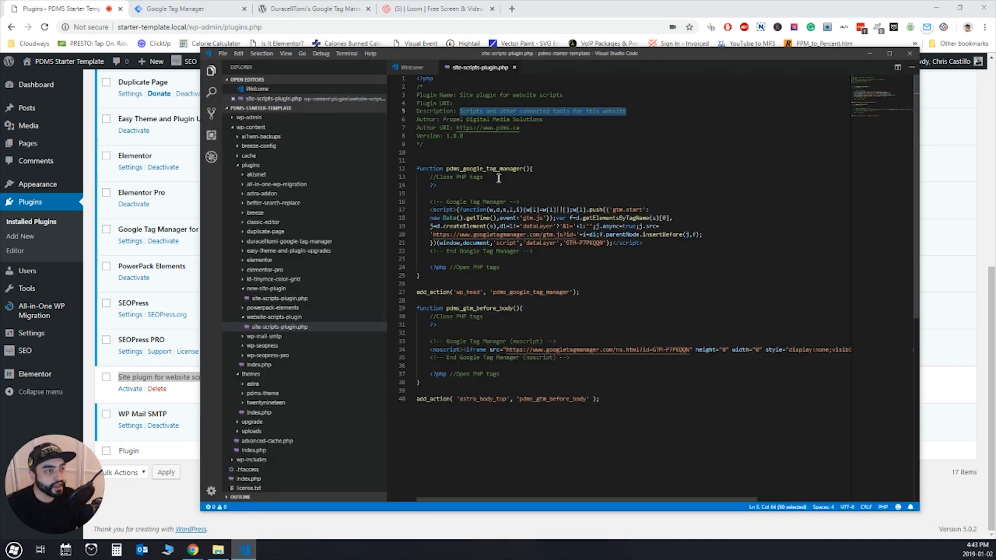
click(509, 159)
click(467, 95)
click(466, 111)
click(445, 120)
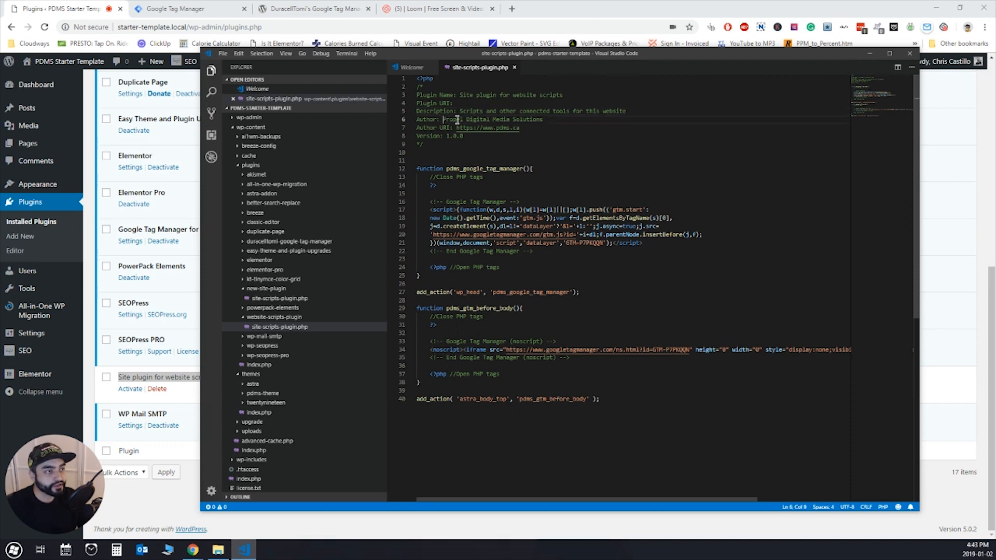
shift+click(559, 120)
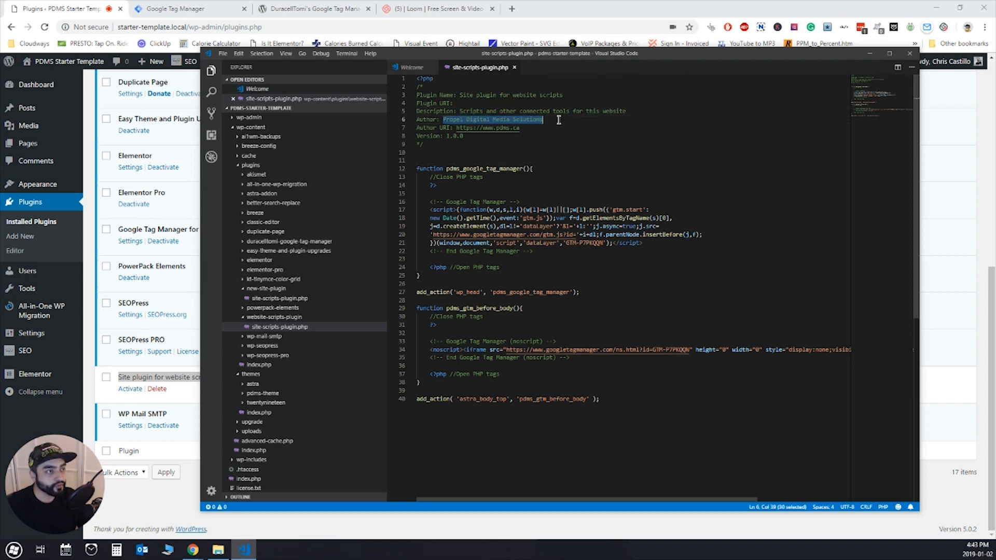
click(523, 129)
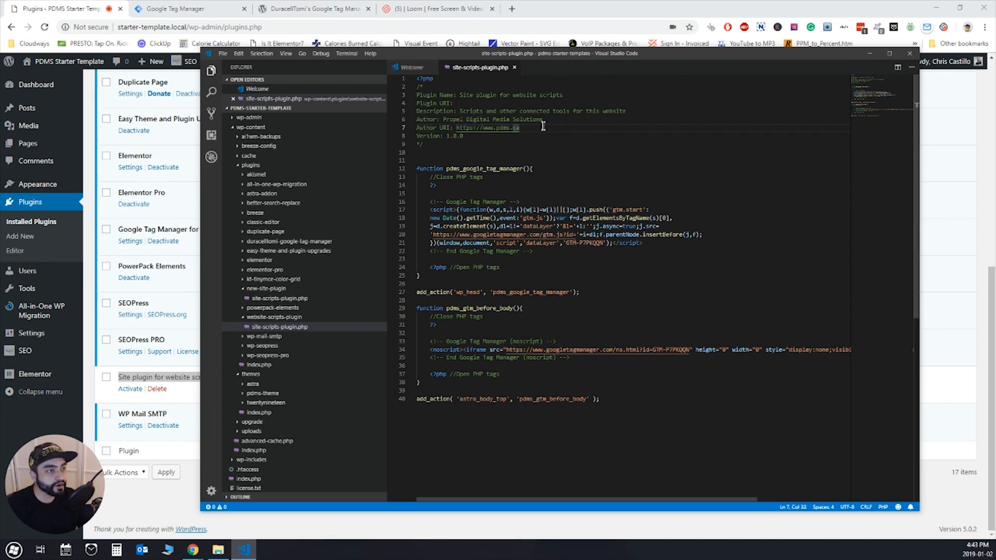
click(489, 137)
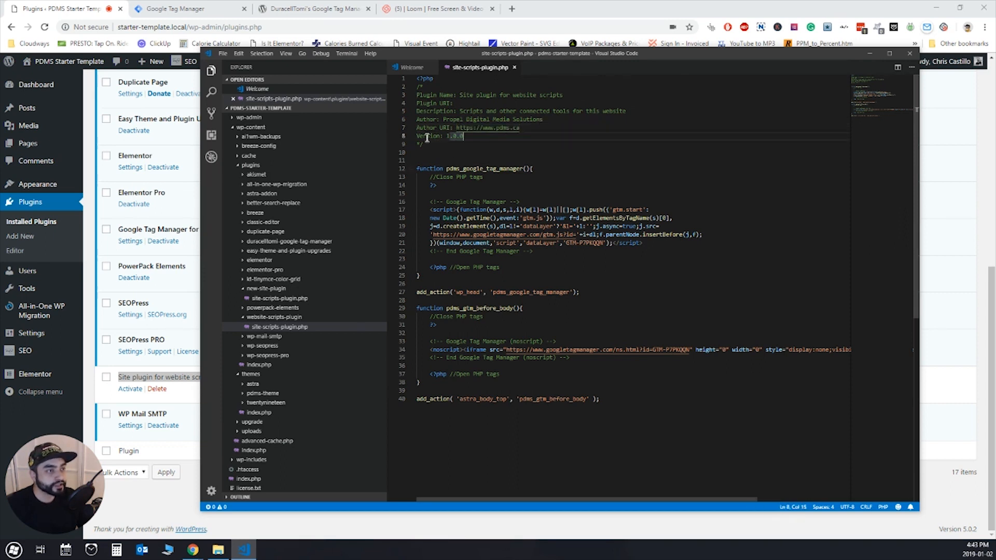
- Check the header comment block, and collapse the pdms_google_tag_manager and pdms_gtm_before_body functions in site-scripts-plugin.php
click(474, 144)
drag(448, 147, 430, 108)
click(441, 86)
key(ctrl+End)
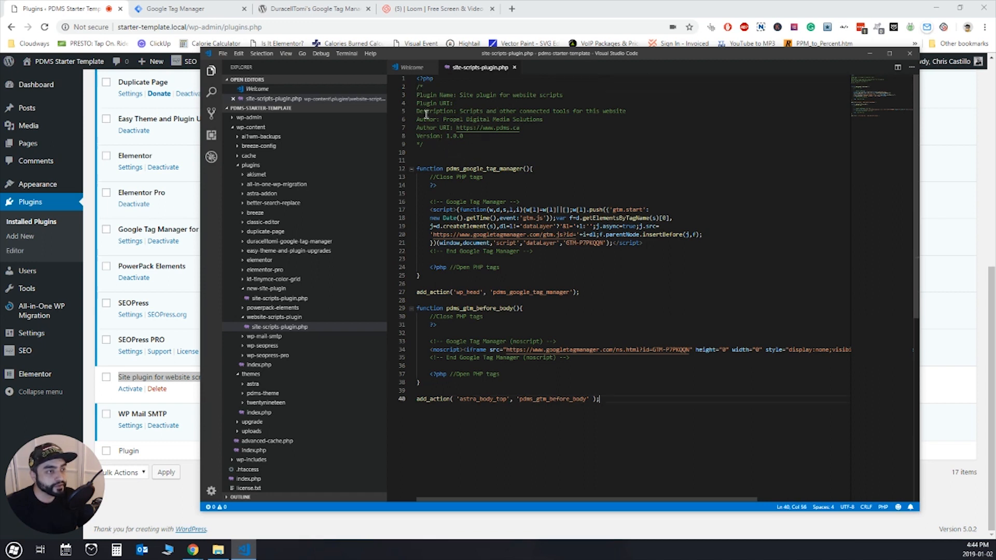
click(413, 170)
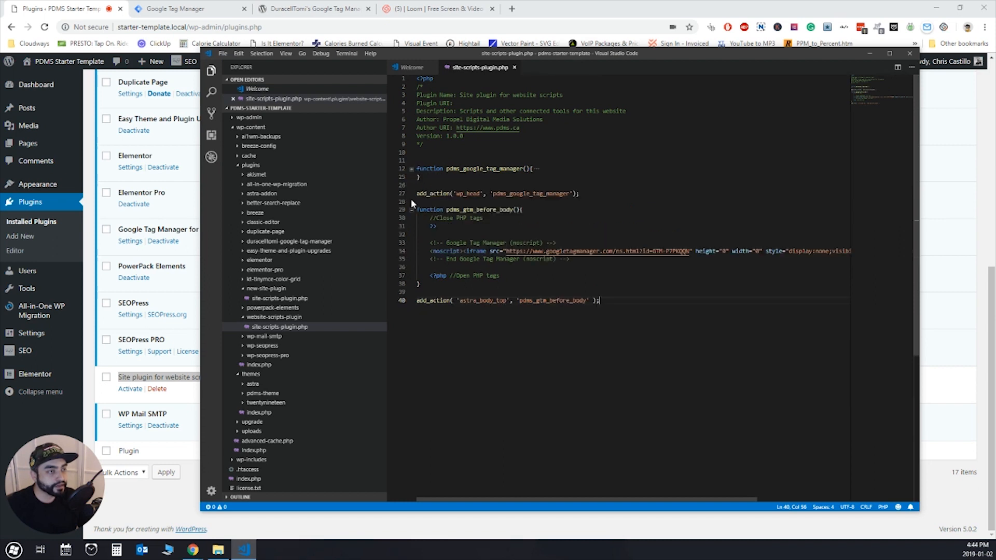
click(412, 209)
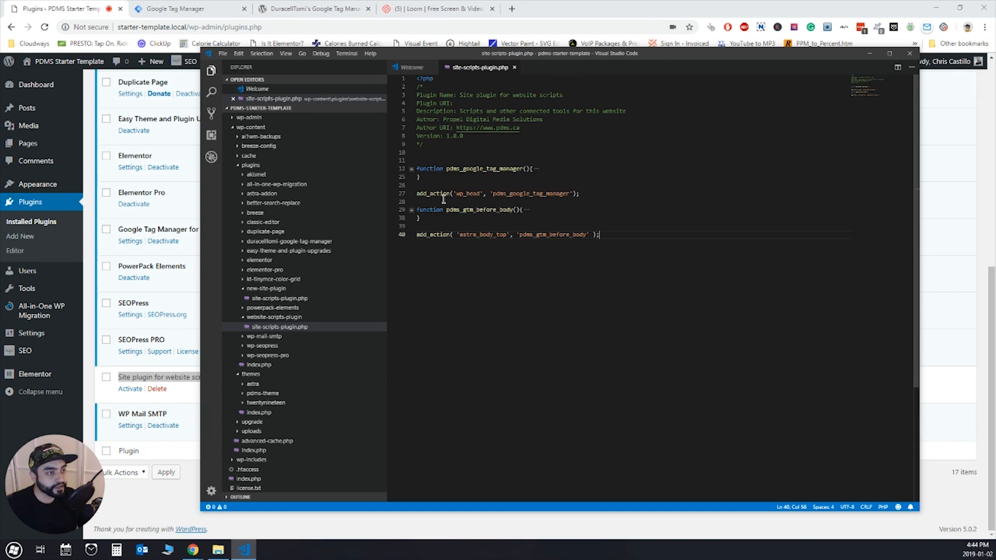
- Examine the add_action call that hooks pdms_google_tag_manager to wp_head, matching its callback with the function's name
double_click(435, 193)
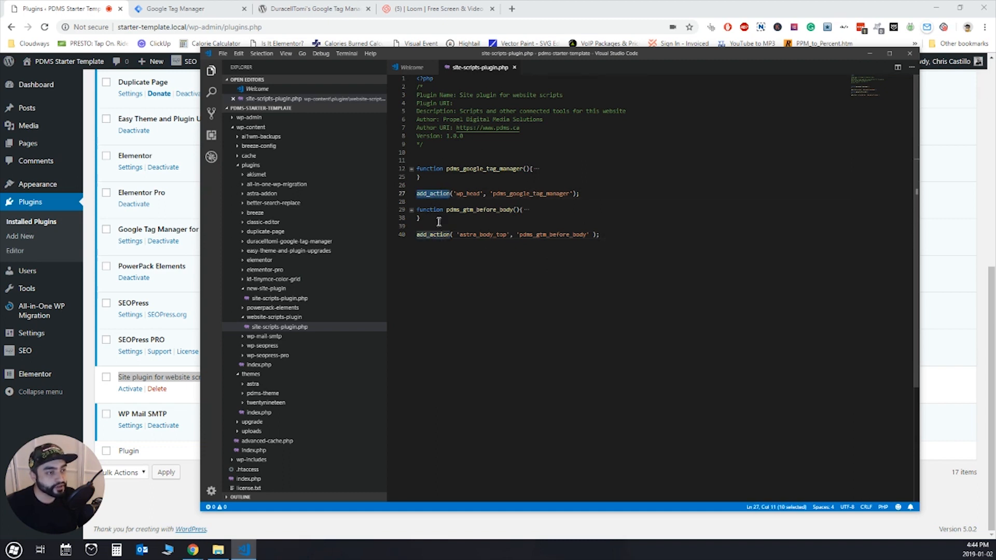
click(472, 236)
double_click(485, 234)
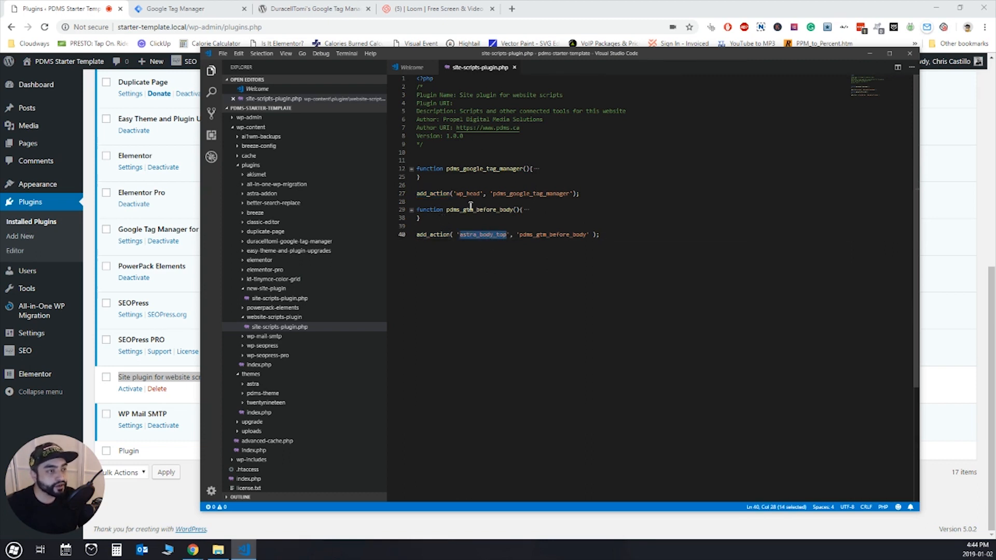
double_click(433, 194)
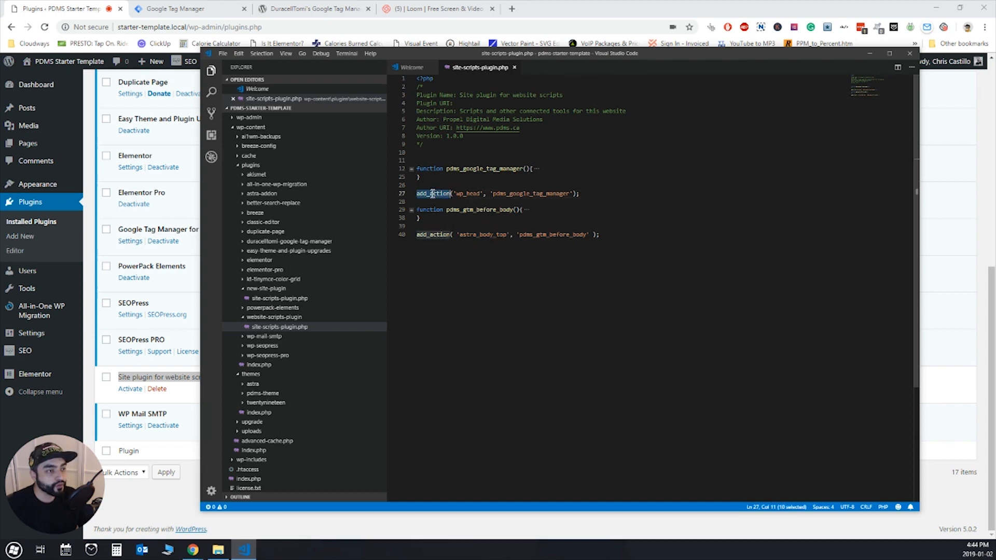
double_click(471, 194)
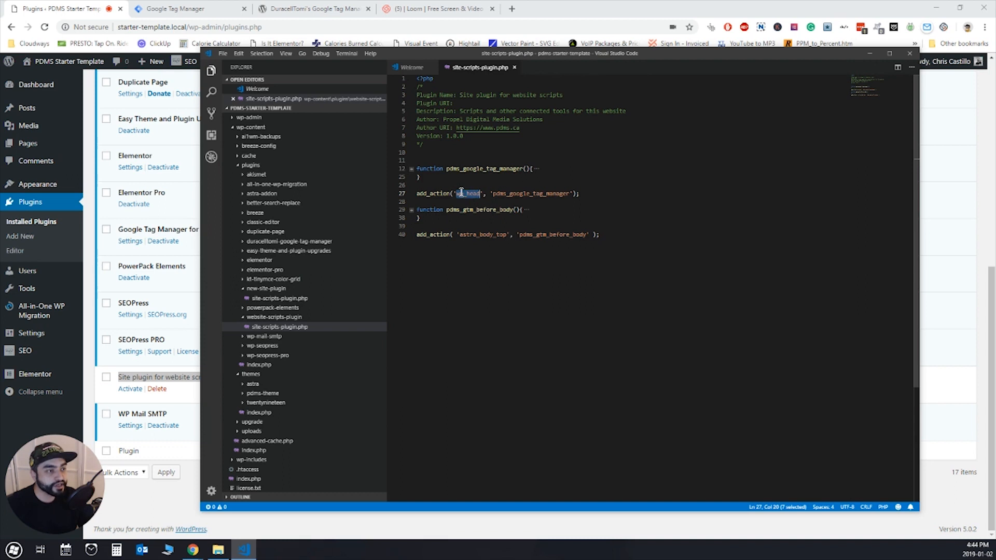
double_click(512, 194)
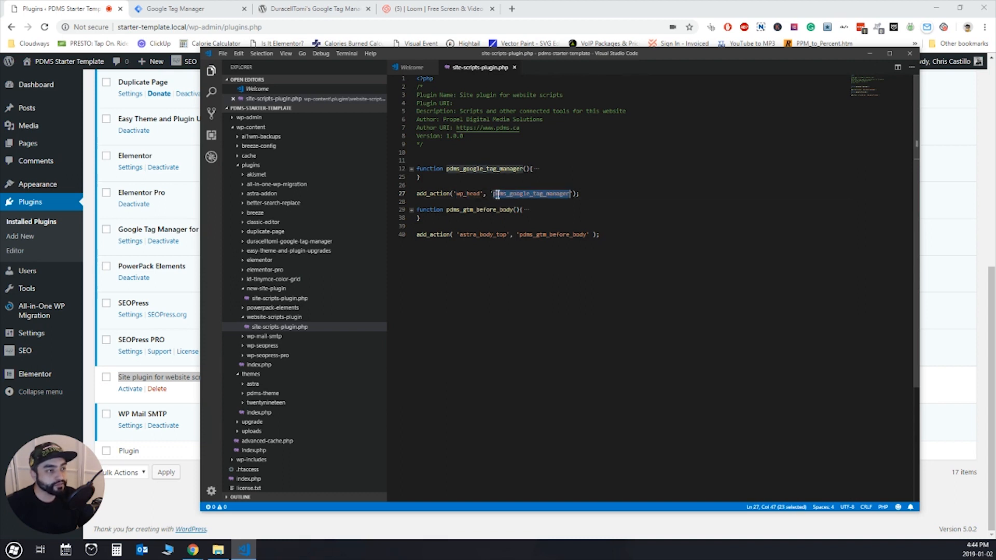
double_click(479, 169)
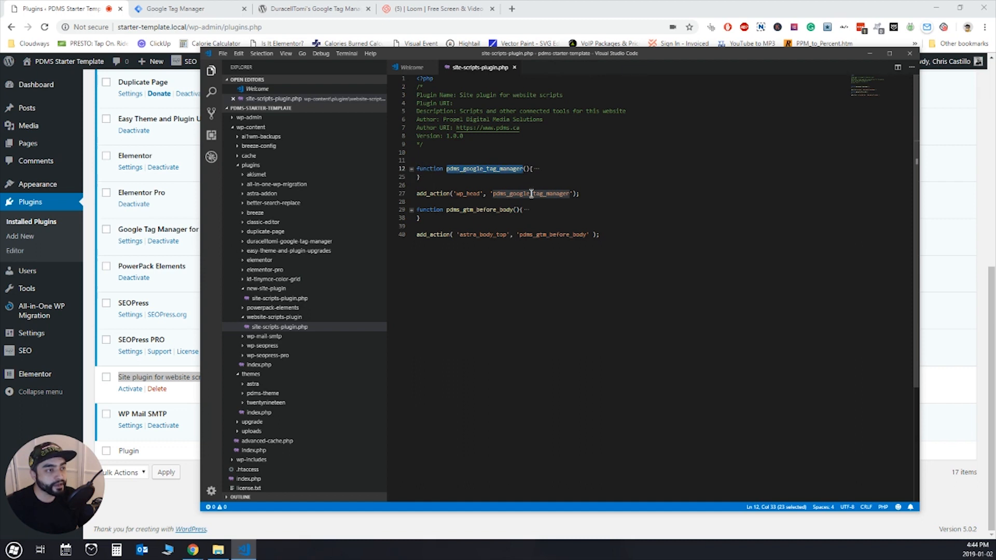
double_click(465, 194)
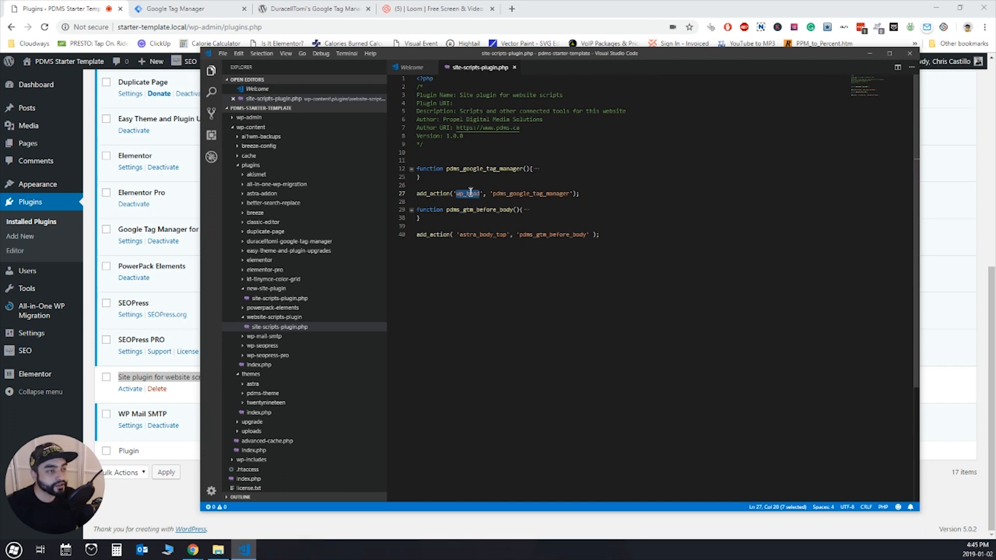
double_click(551, 194)
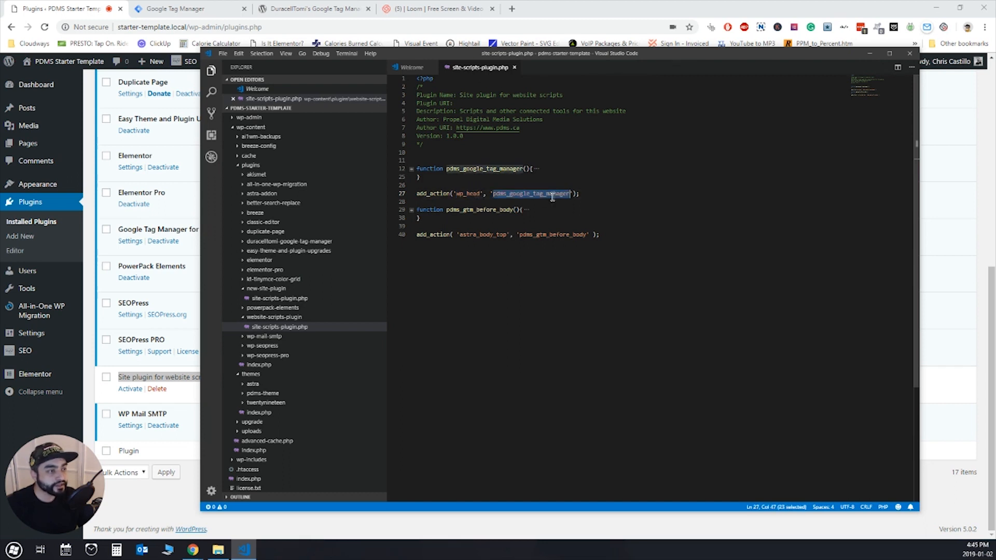
double_click(468, 195)
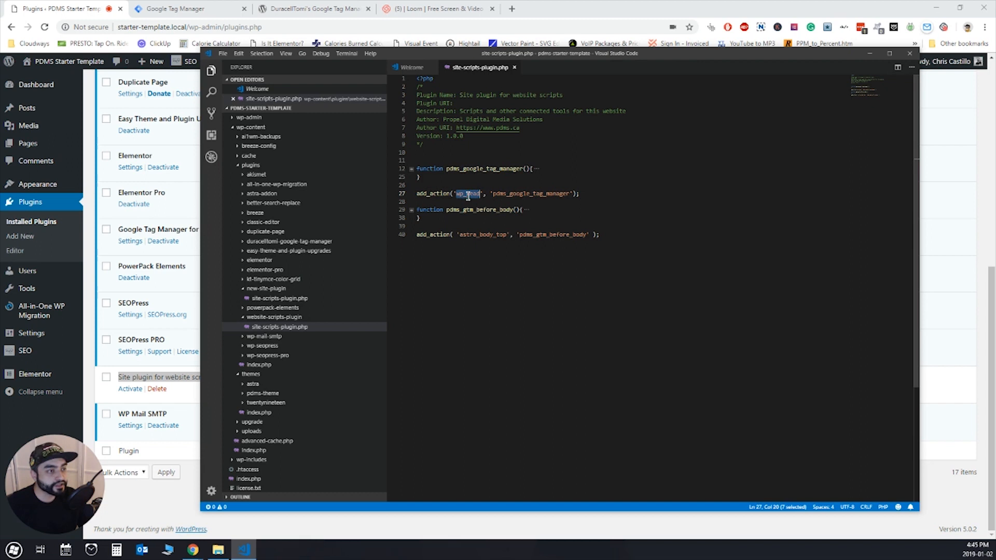
- Examine the last add_action call's astra_body_top hook and its pdms_gtm_before_body callback
click(481, 235)
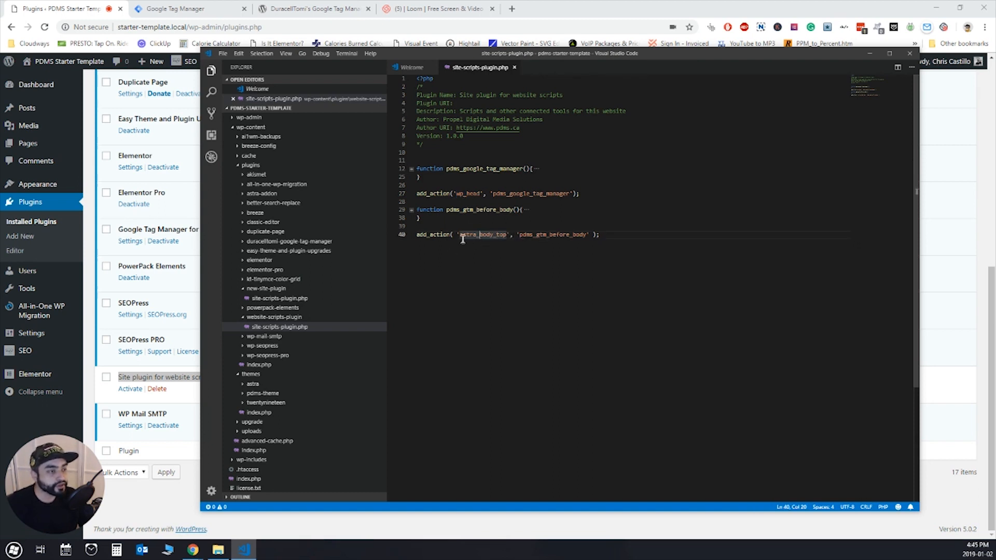
click(512, 235)
double_click(487, 234)
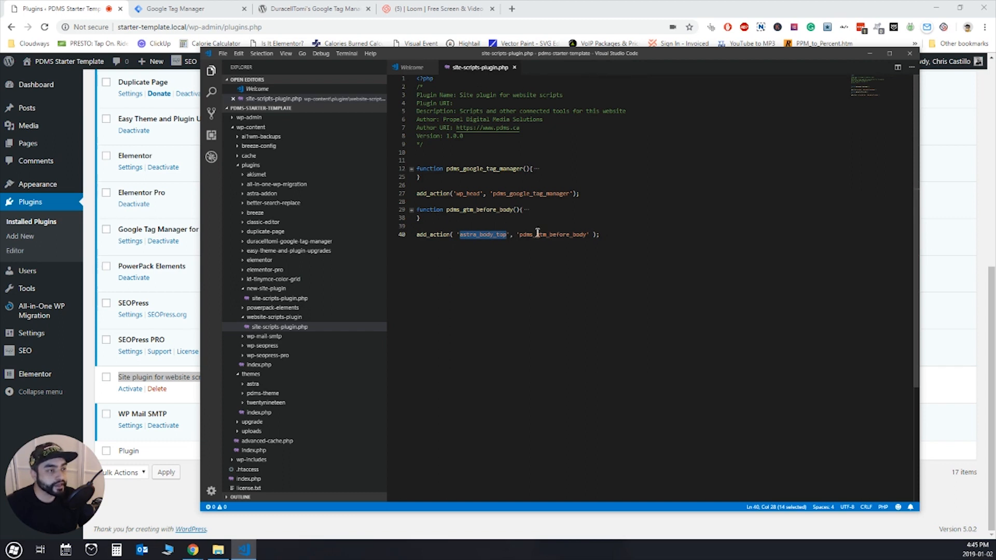
click(525, 235)
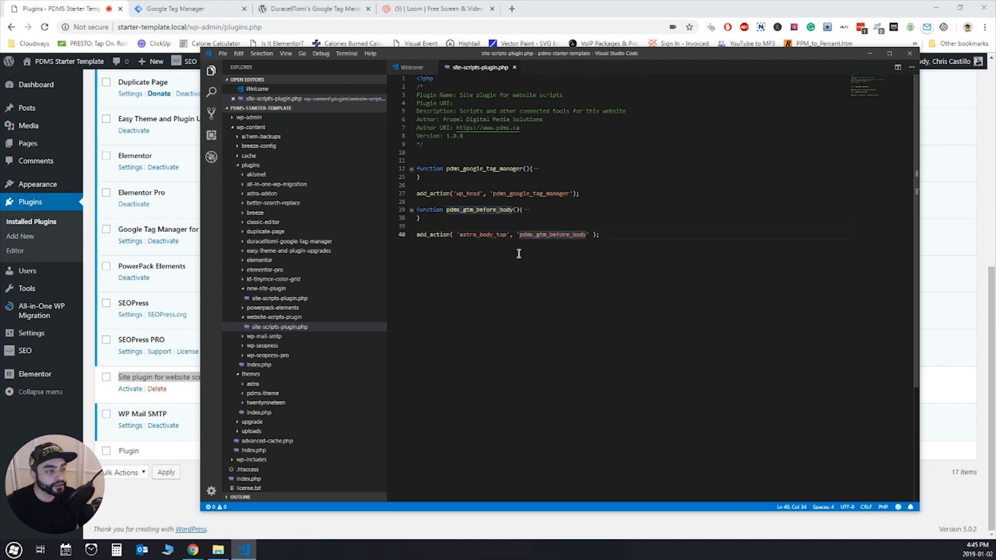
key(Left)
key(Left)
key(Left)
key(Left)
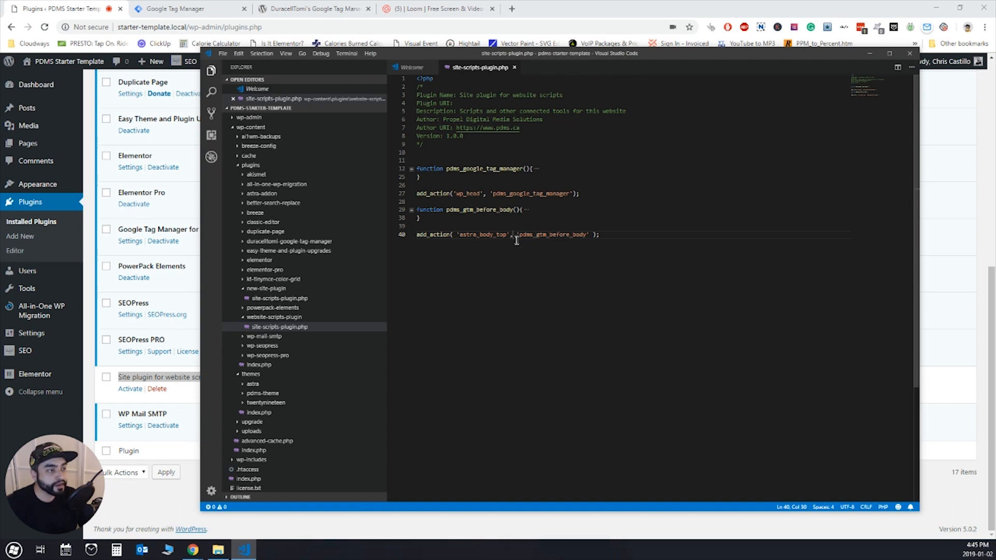
double_click(475, 235)
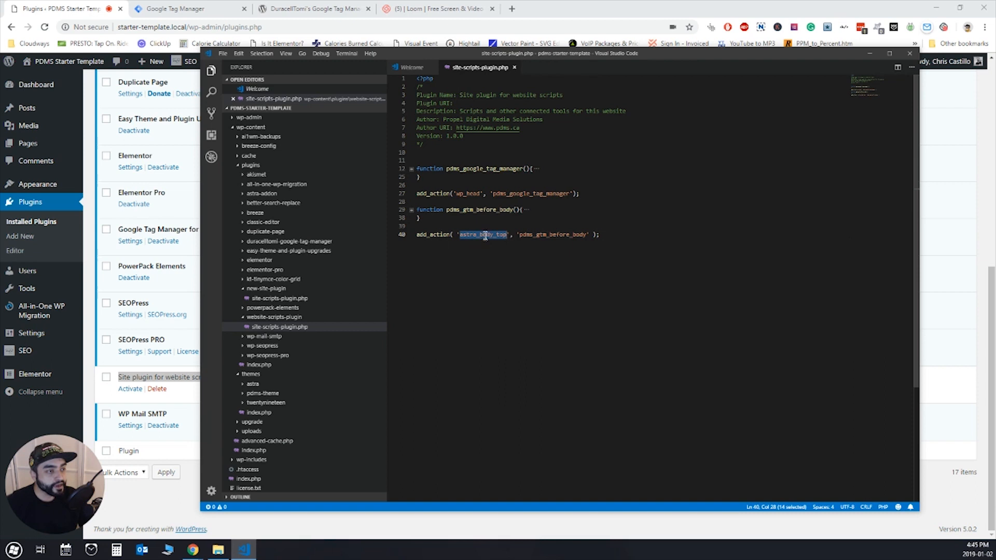
double_click(549, 236)
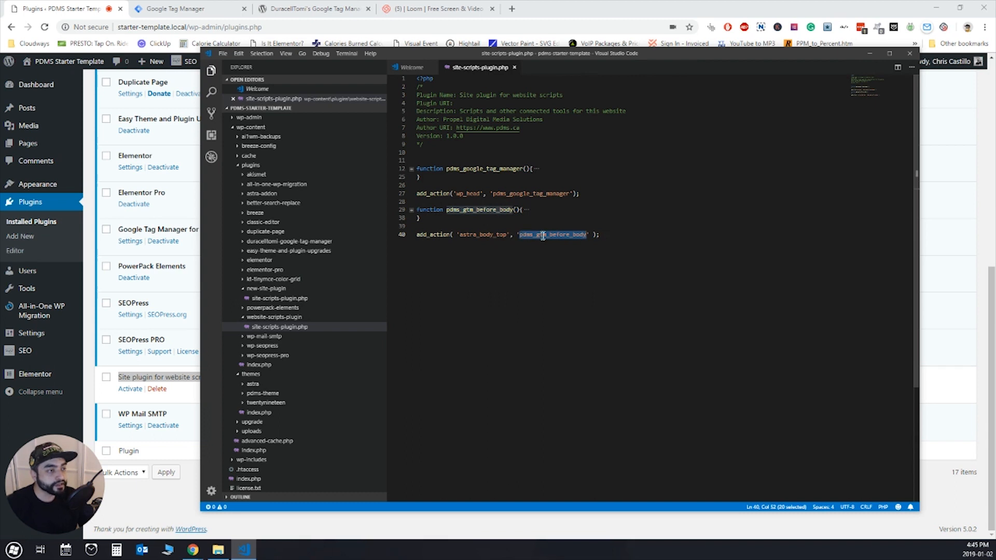
- Compare the wp_head and astra_body_top hook names in the two add_action calls
click(507, 247)
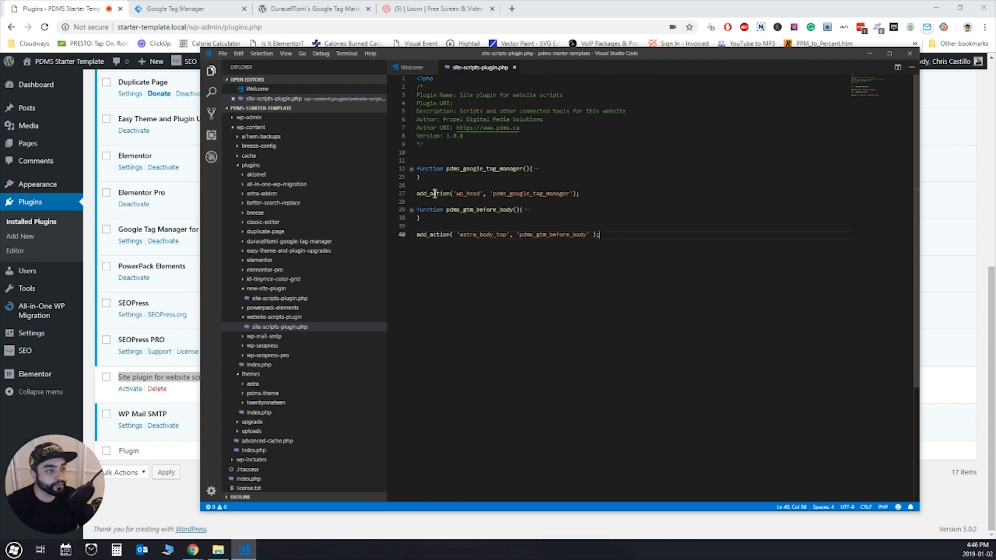
double_click(464, 194)
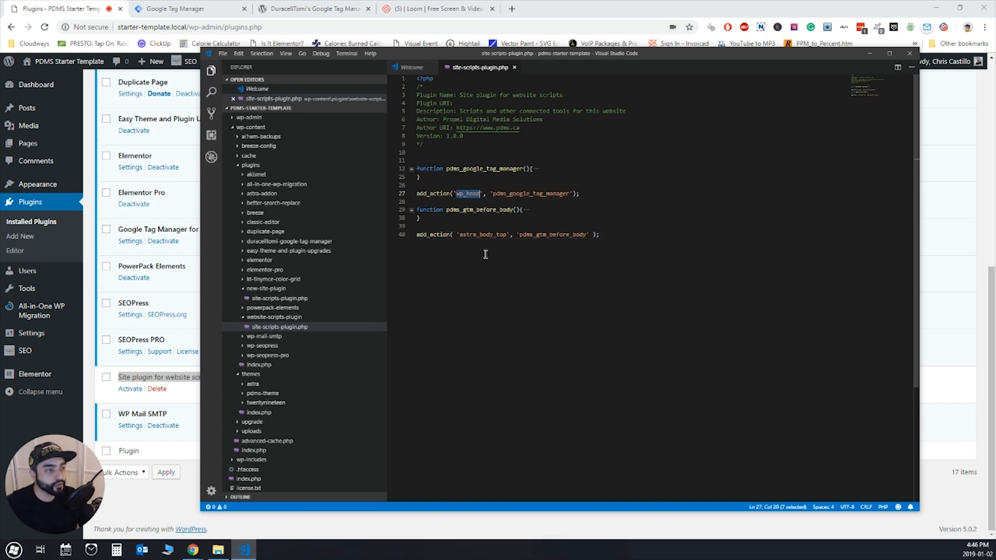
double_click(486, 236)
click(525, 221)
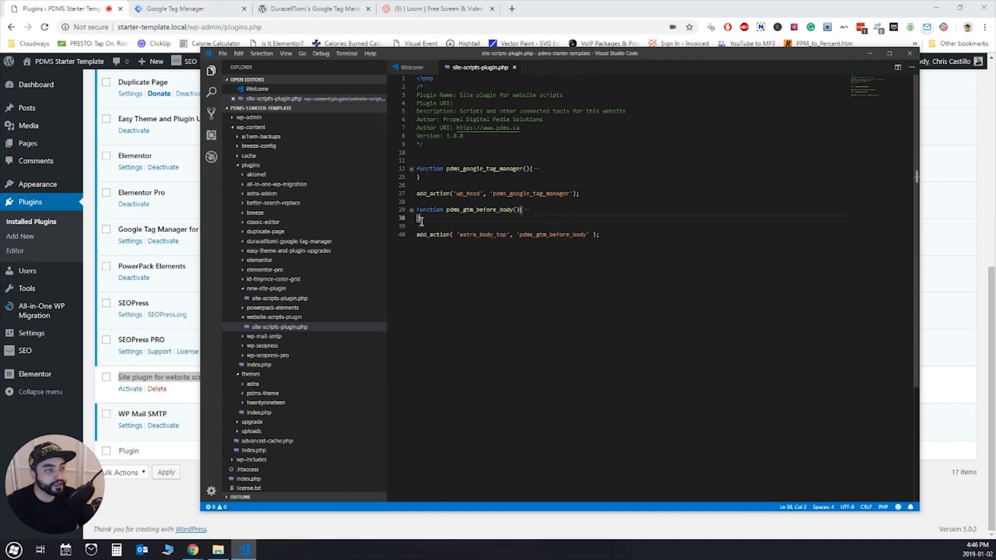
- Switch to Google Tag Manager in the browser and examine the head and body installation snippets
click(177, 9)
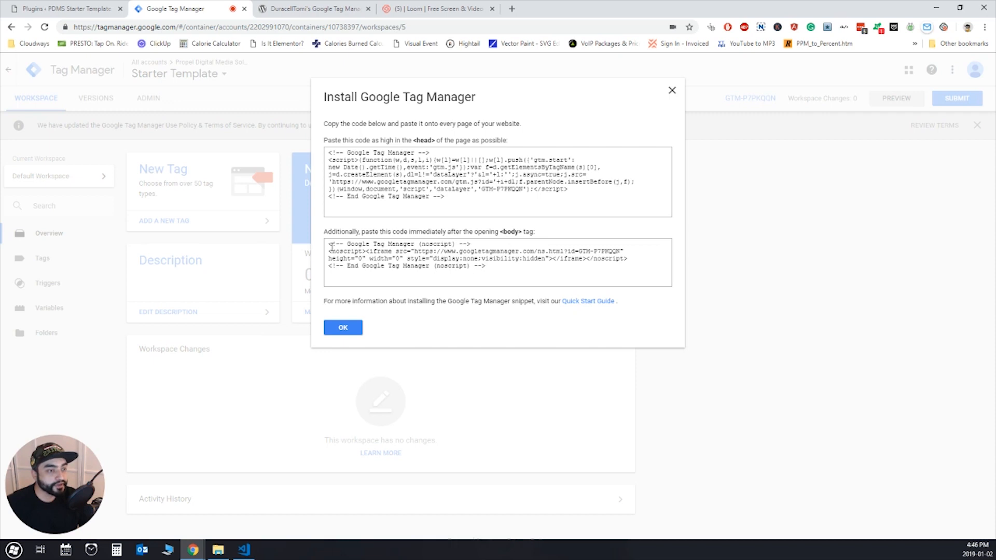
drag(329, 247, 501, 271)
click(503, 268)
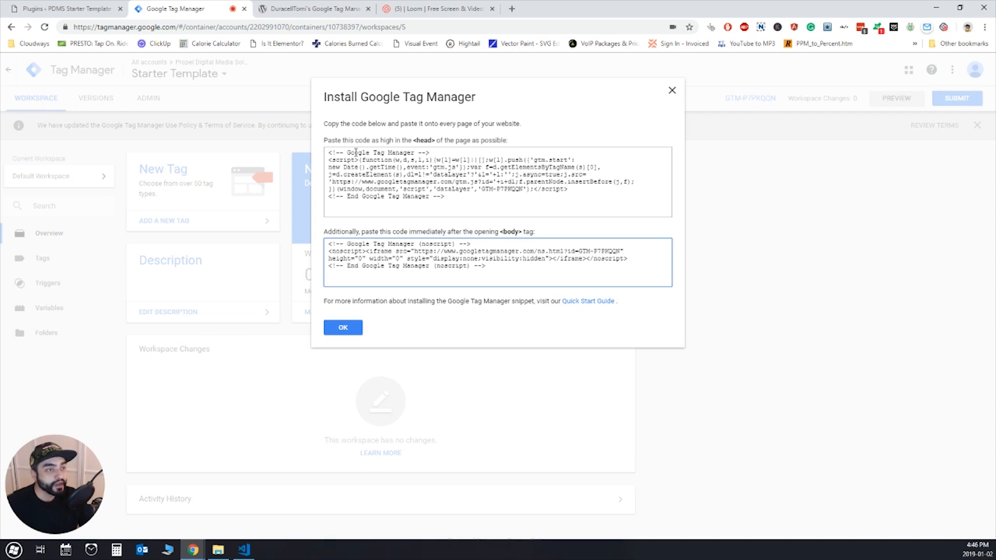
click(461, 200)
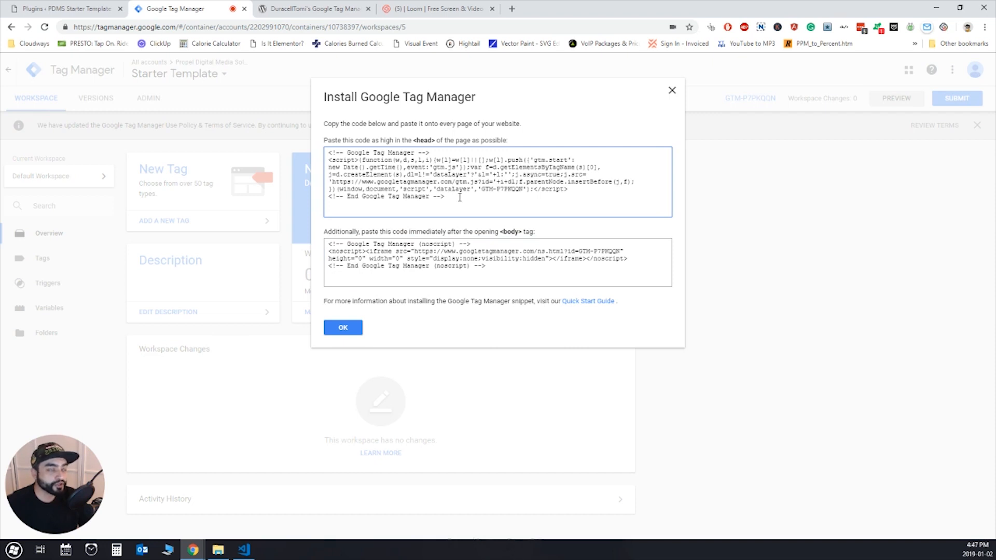
drag(462, 199, 423, 176)
click(420, 171)
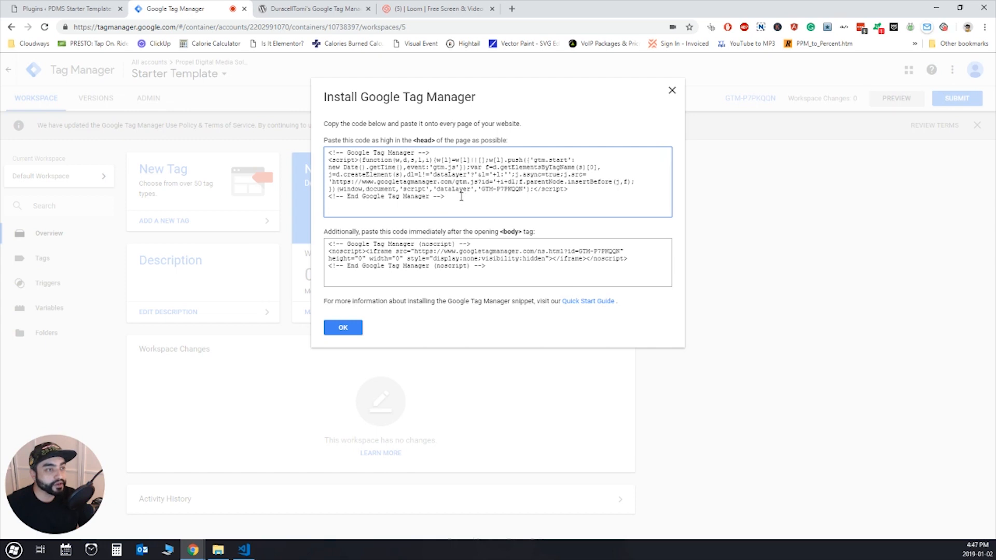
drag(460, 198, 328, 151)
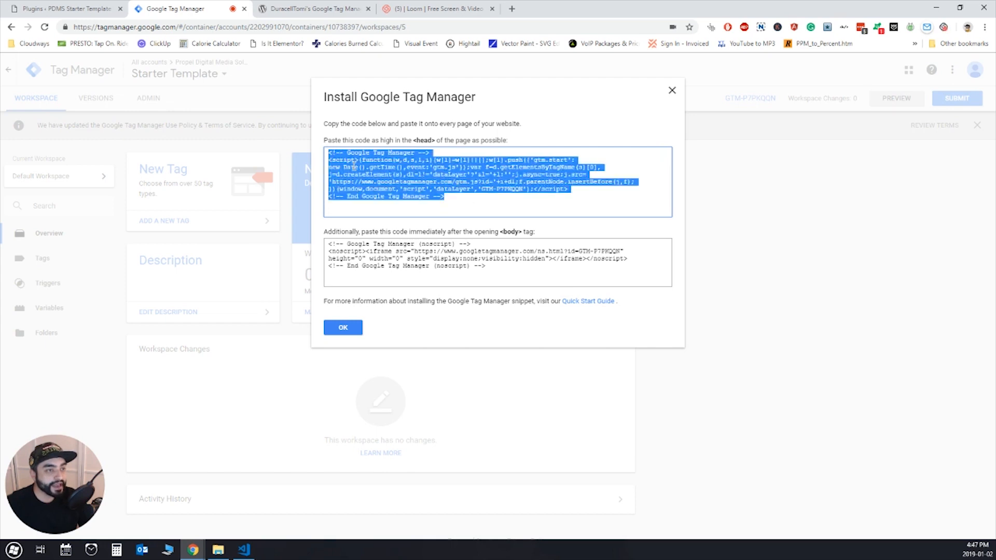
click(355, 166)
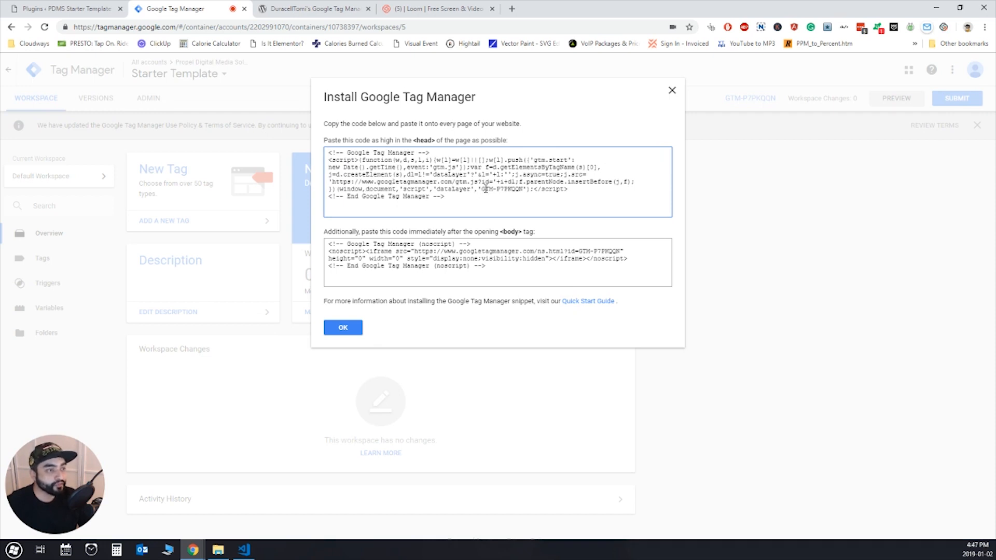
- Locate the container ID inside the head snippet of the Install Google Tag Manager dialog
drag(482, 188, 523, 191)
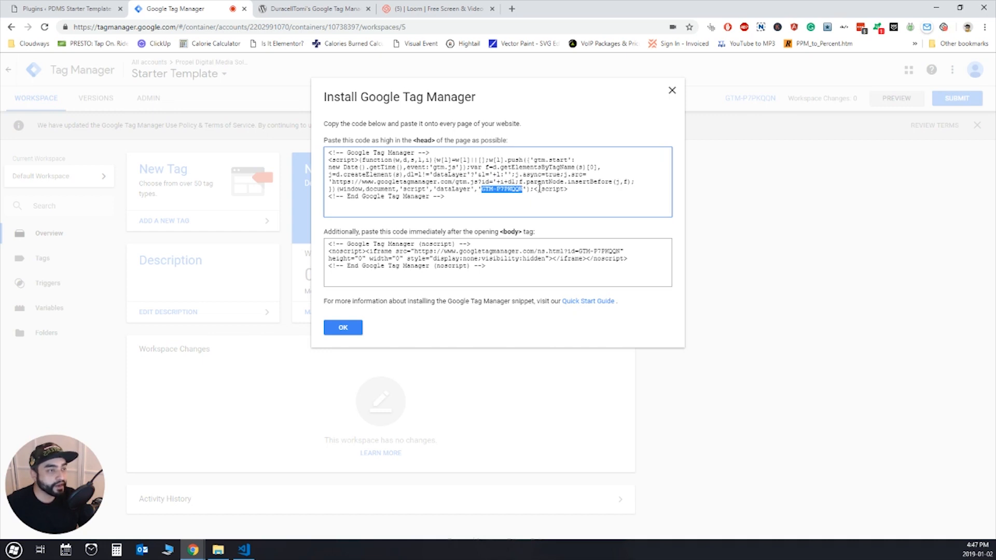
click(539, 189)
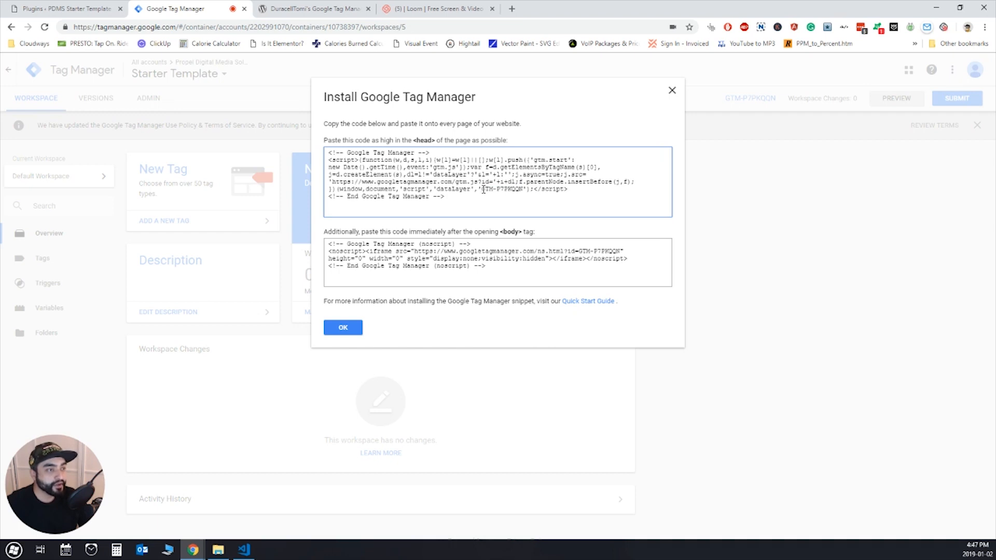
drag(482, 190, 520, 192)
click(519, 185)
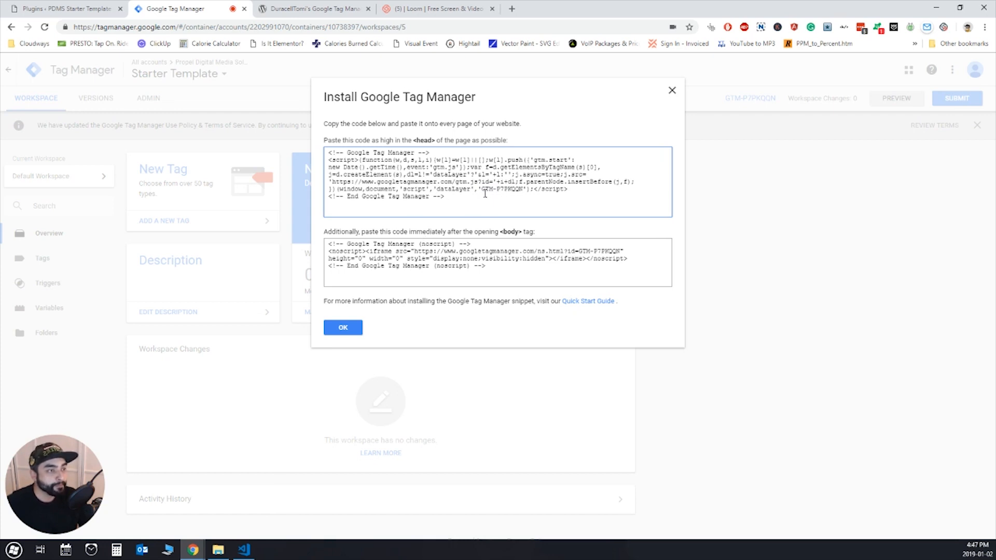
drag(482, 190, 523, 192)
key(ctrl+c)
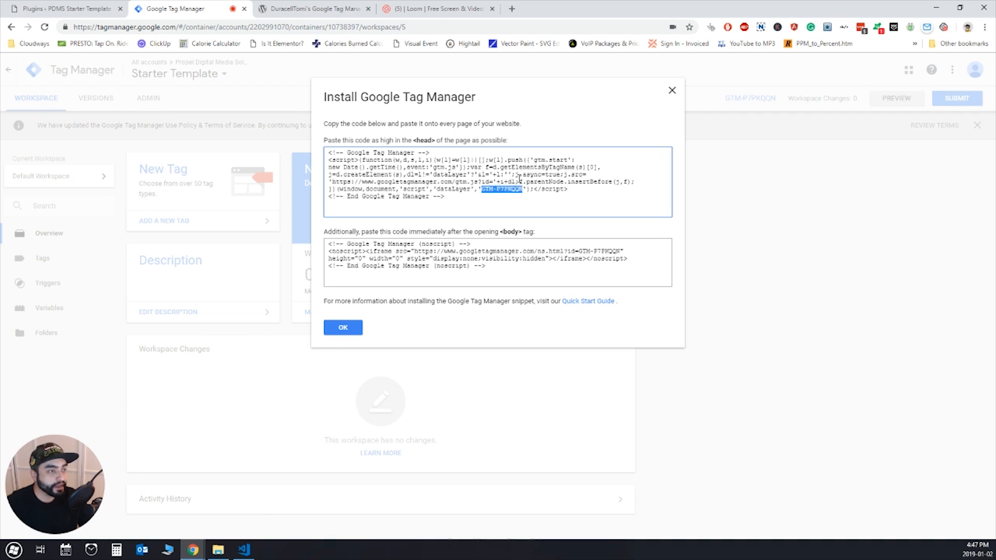
click(519, 179)
- Return to Visual Studio Code, expand the pdms_google_tag_manager function and examine the Google Tag Manager script inside it
click(244, 550)
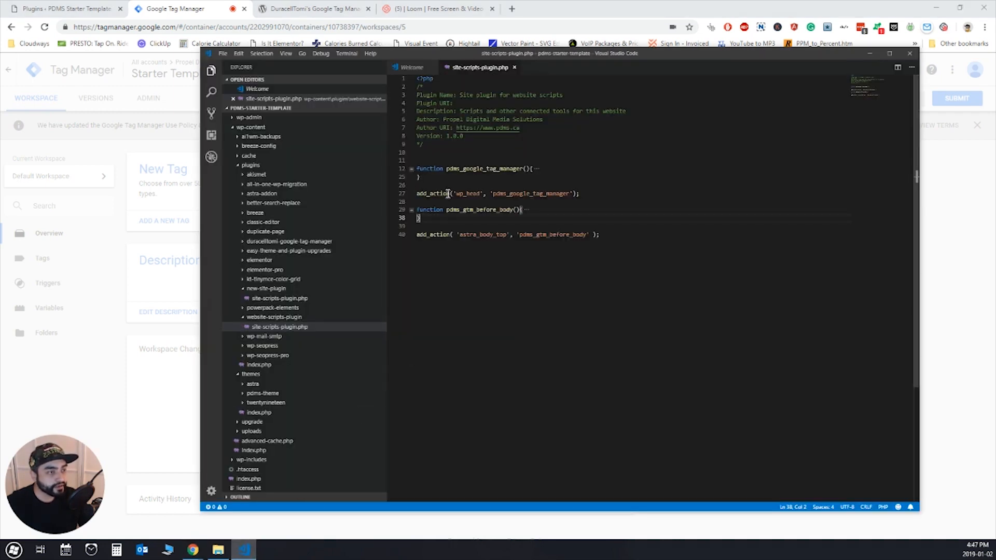
click(411, 169)
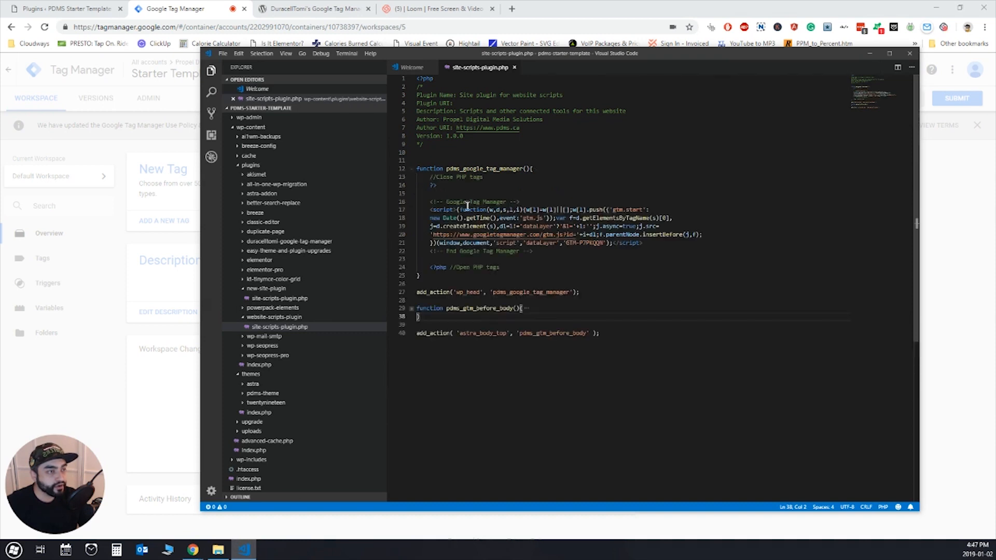
drag(428, 205, 536, 251)
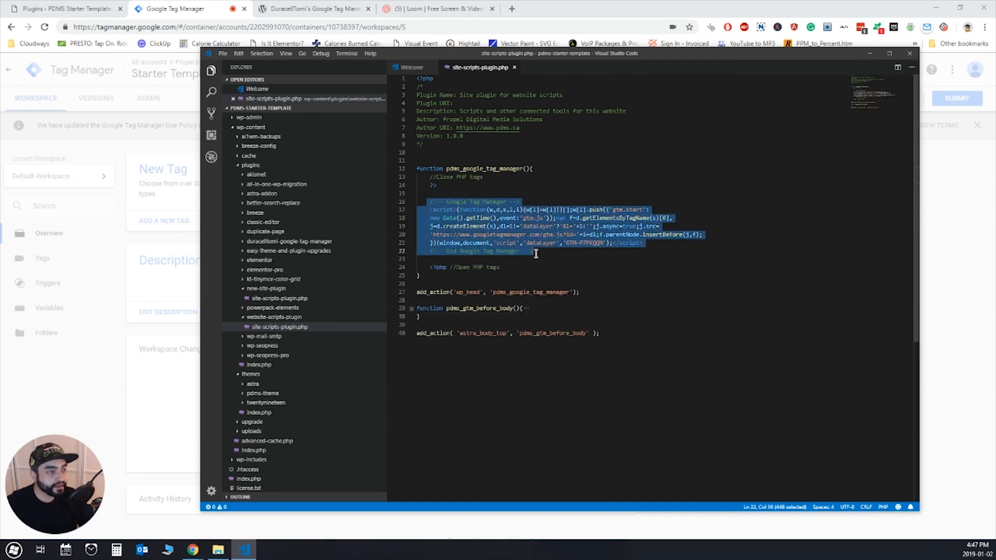
click(550, 252)
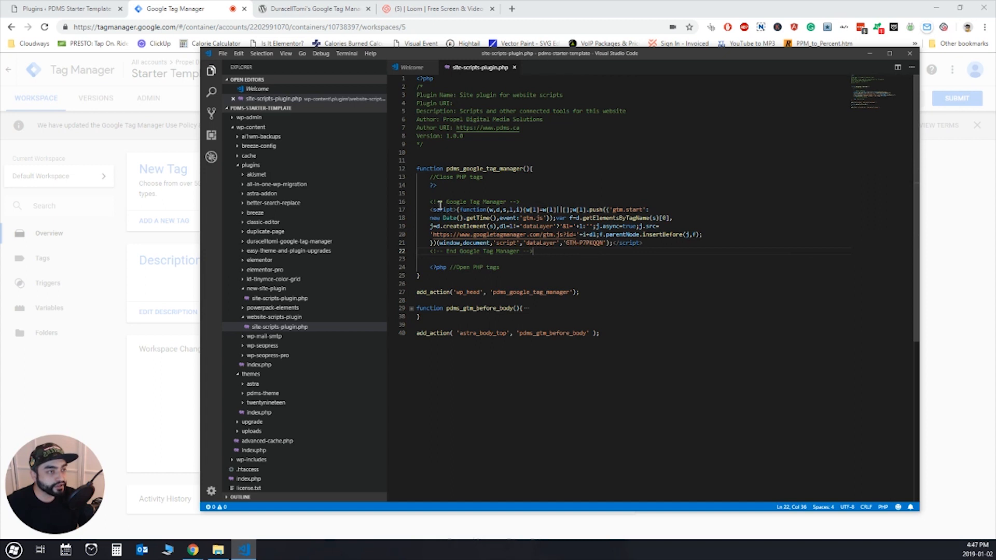
- Paste the container ID over the existing one in the Google Tag Manager script of the pdms_google_tag_manager function
shift+click(429, 202)
click(554, 258)
click(566, 243)
shift+click(605, 242)
key(ctrl+v)
click(555, 259)
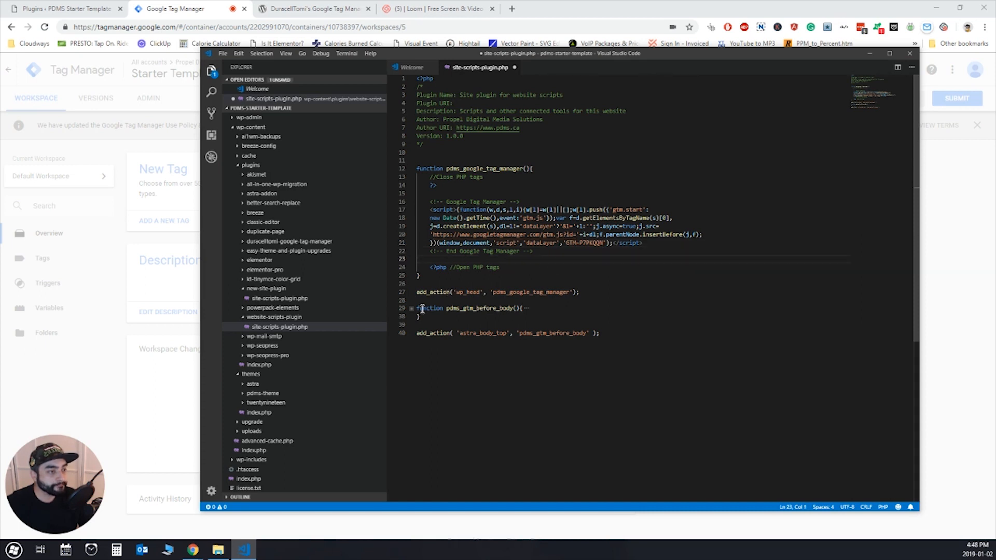
- Switch to Google Tag Manager in the browser and locate the container ID inside the body noscript snippet
key(alt+Tab)
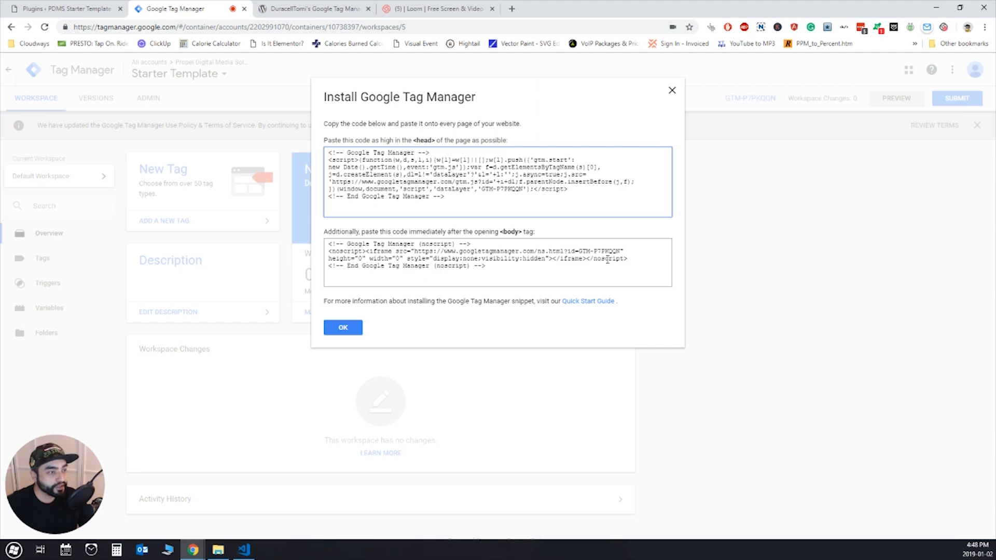
drag(579, 251, 617, 251)
click(546, 245)
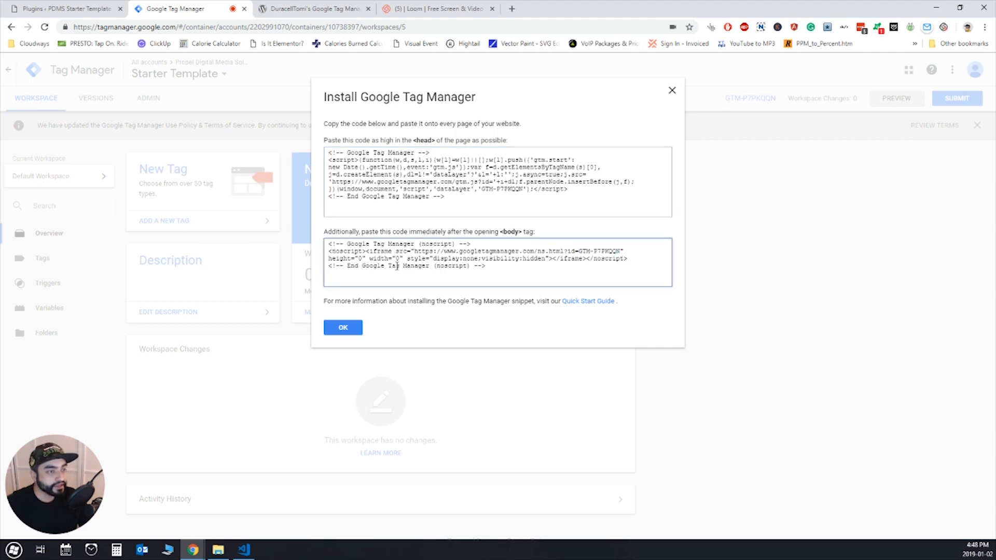
- Return to Visual Studio Code, expand the pdms_gtm_before_body function and check its noscript container ID against the Google Tag Manager body snippet
click(244, 549)
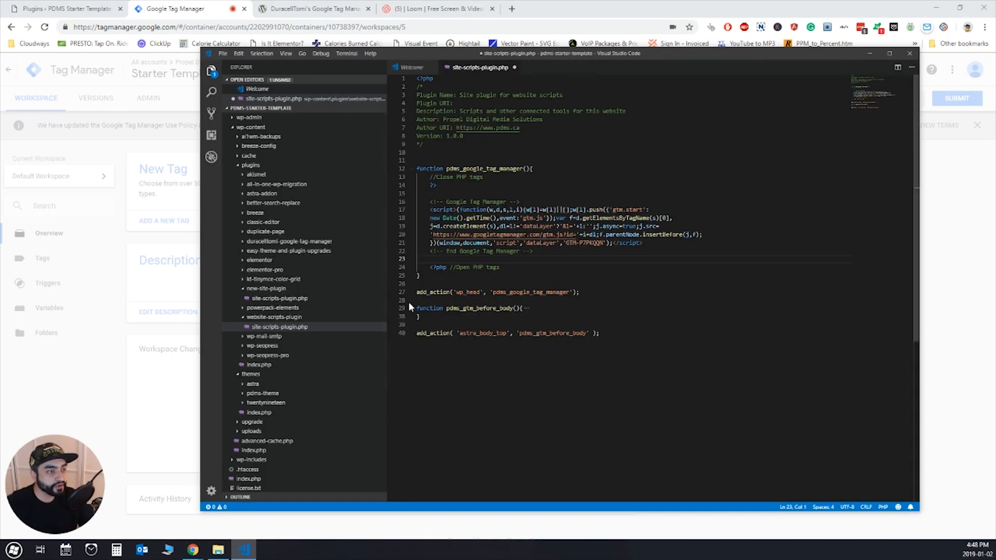
click(412, 308)
scroll(482, 326, down, 2)
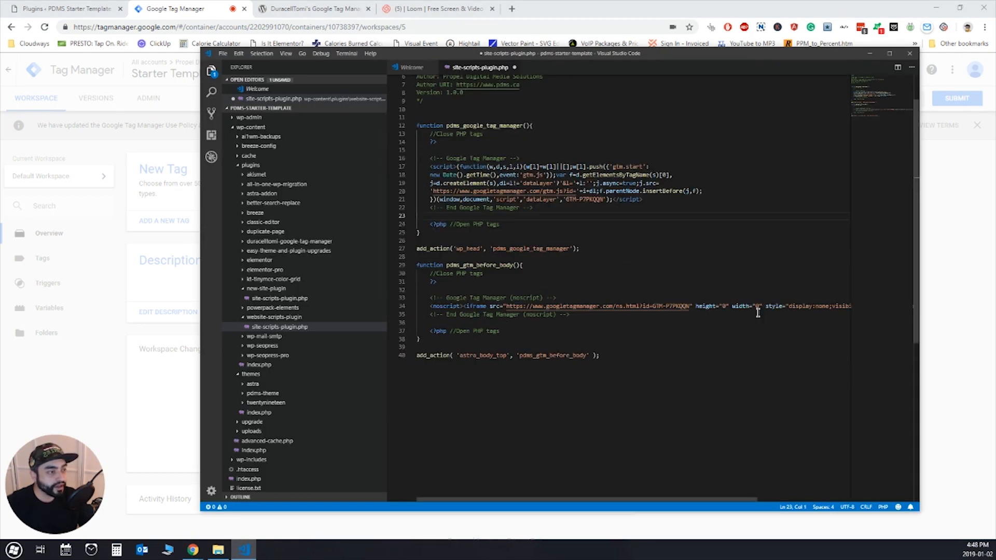
key(alt+Tab)
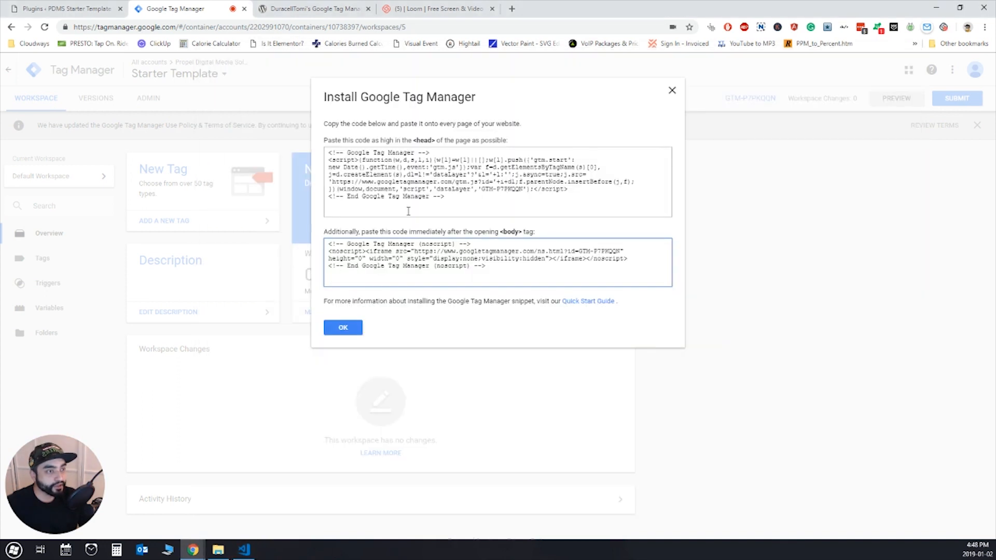
click(244, 549)
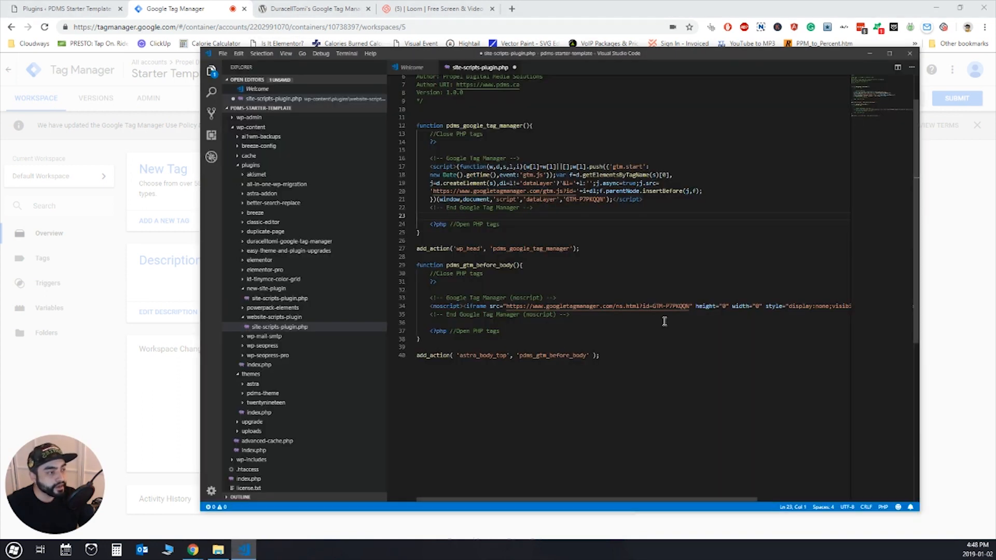
drag(652, 306, 690, 307)
key(Escape)
click(600, 330)
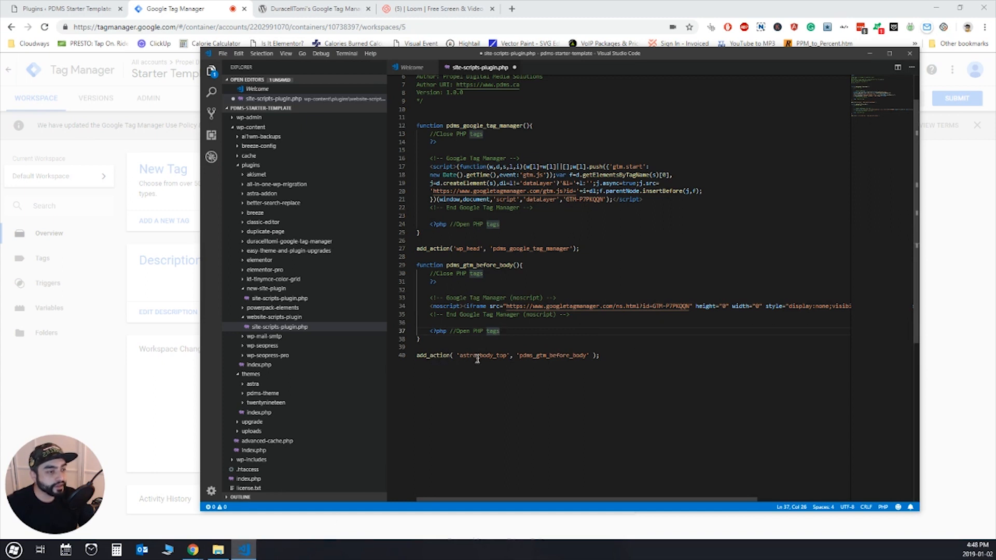
- Review how the two add_action calls tie the astra_body_top and wp_head hooks to their functions and the head script
double_click(552, 356)
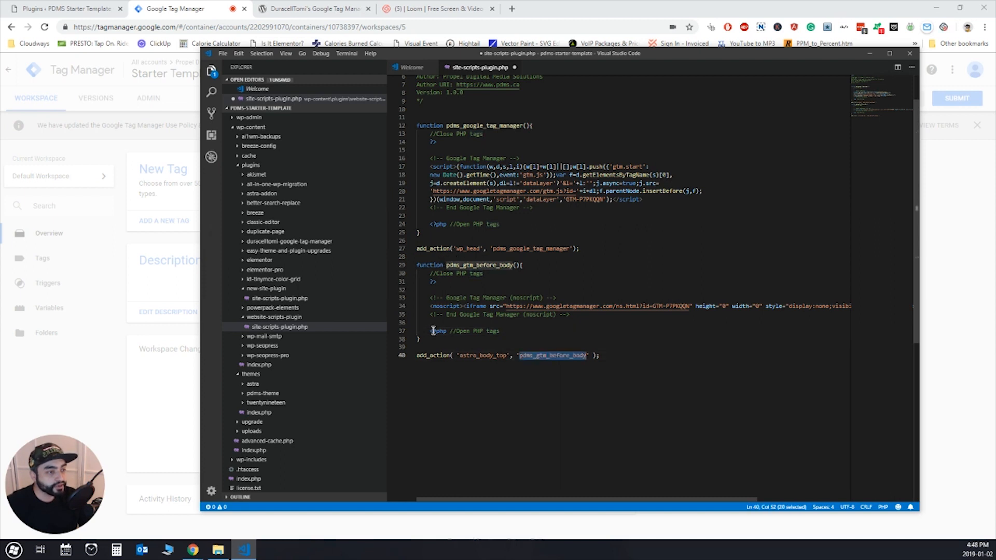
double_click(486, 356)
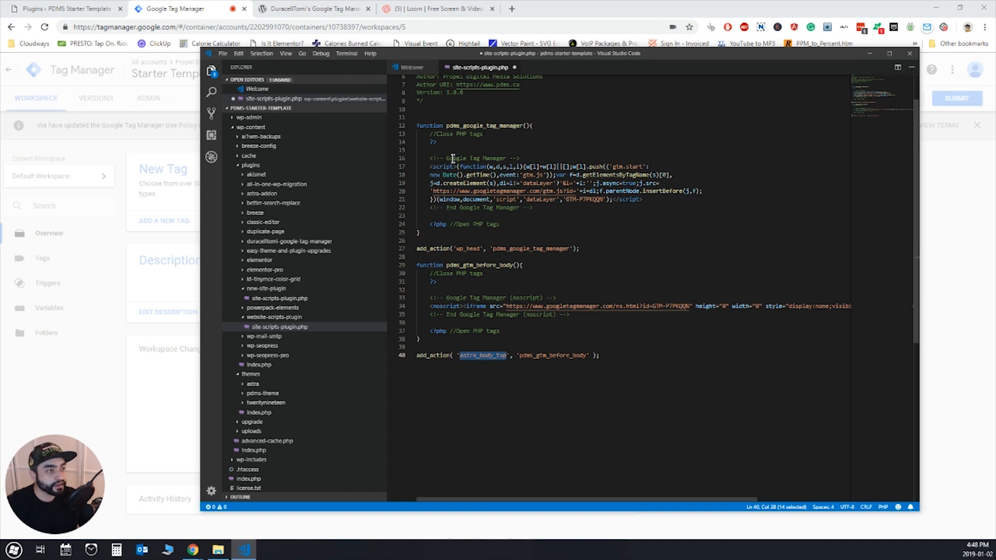
double_click(468, 125)
double_click(467, 248)
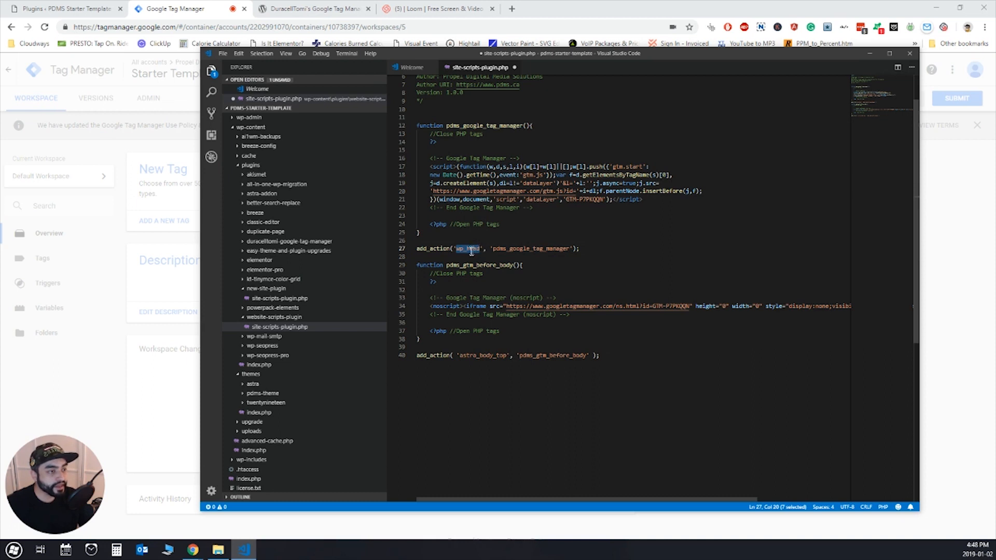
drag(427, 159, 534, 209)
click(544, 211)
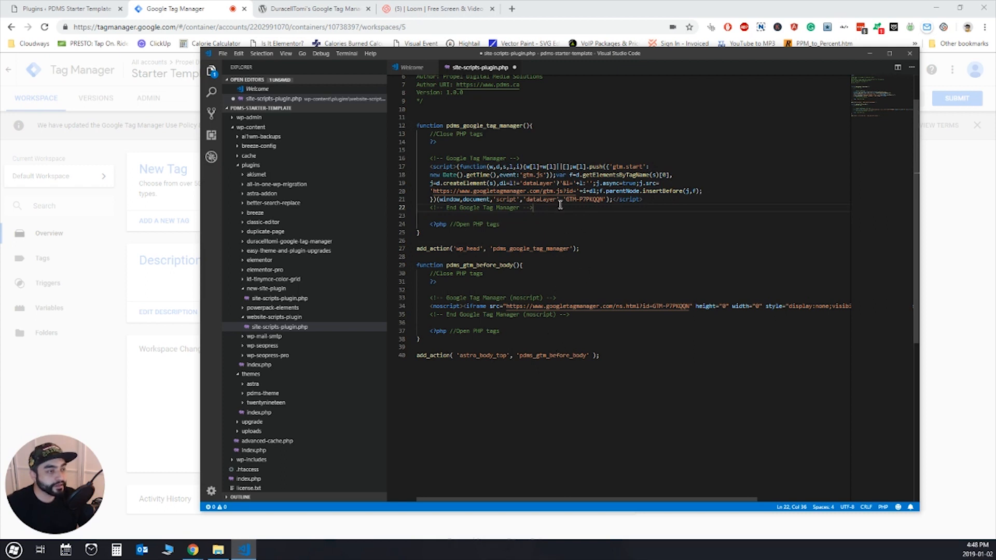
click(537, 234)
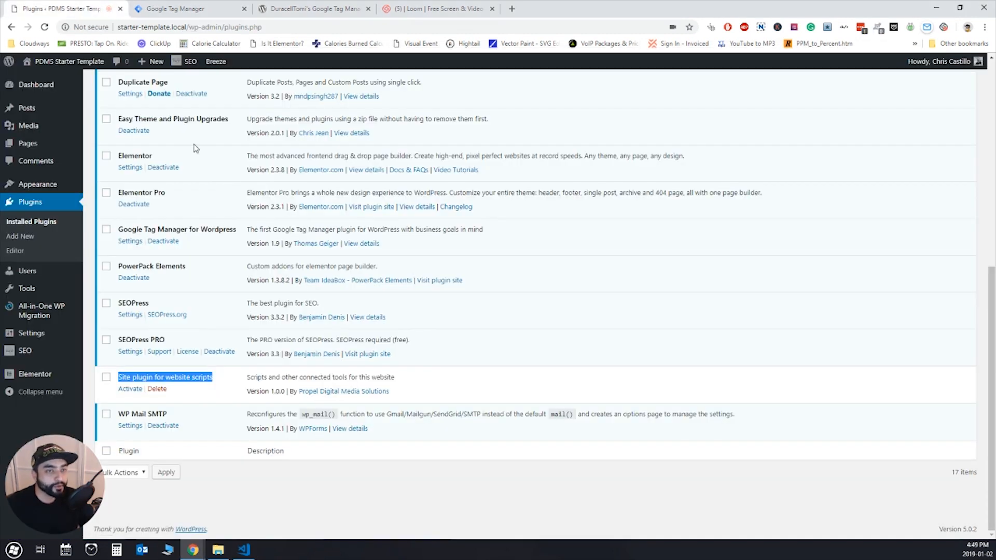
- Switch to the WordPress admin in the browser, open the site's front end in a new tab and inspect it with DevTools
mouse_move(70, 62)
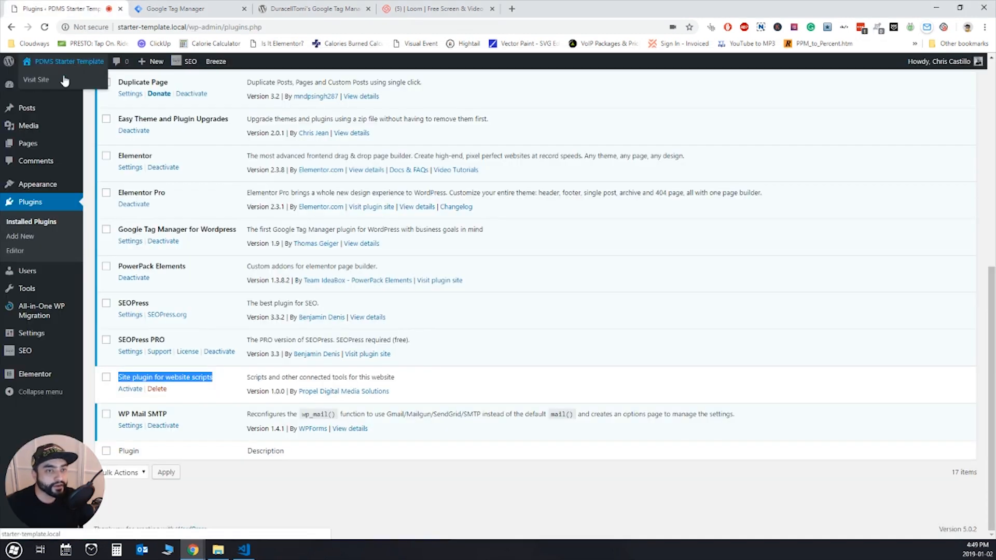
middle_click(46, 81)
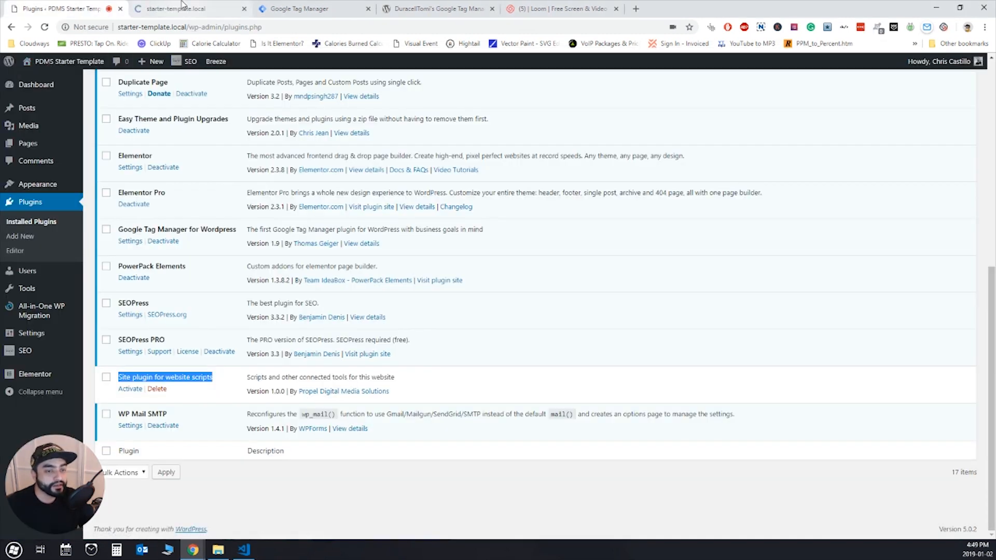
key(ctrl+Tab)
right_click(226, 233)
click(253, 395)
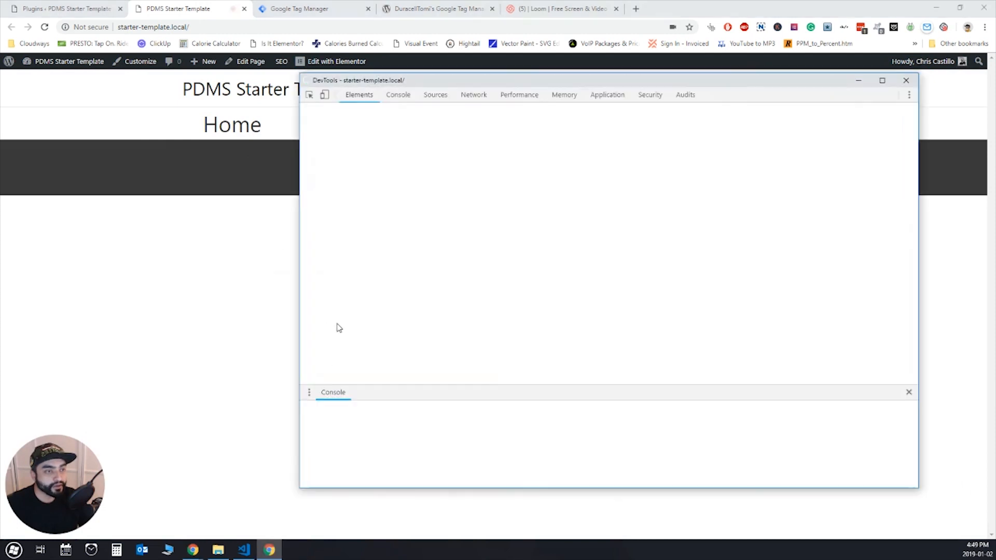
- Search the home page's elements for "tagmanager" in DevTools
key(ctrl+f)
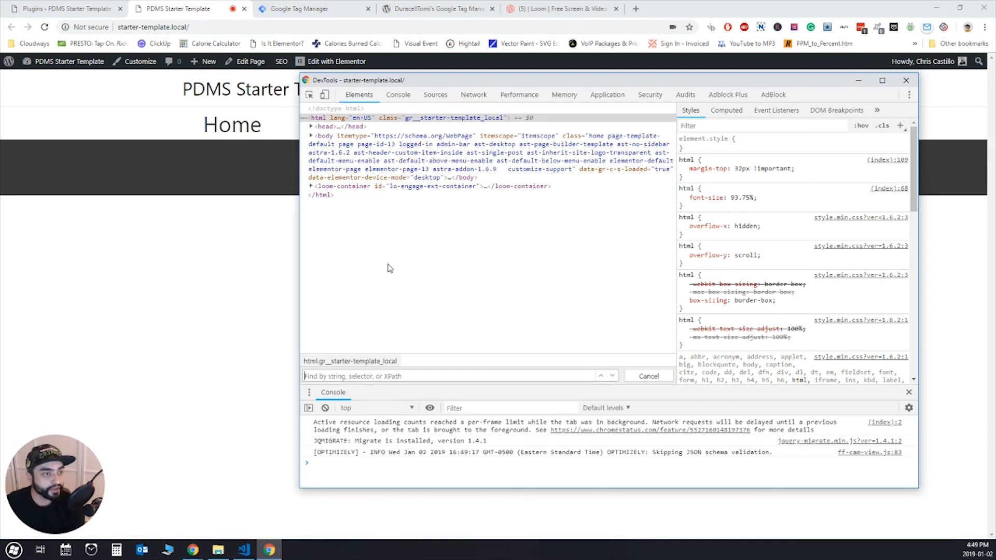
text(goog)
key(BackSpace)
text(tagmanager)
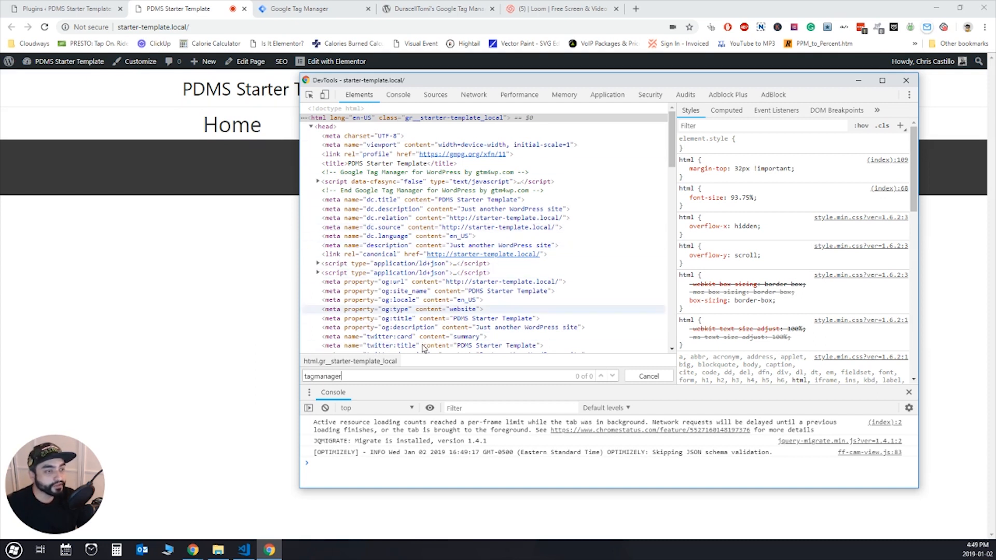
double_click(337, 379)
- Return to the WordPress plugins page and activate "Site plugin for website scripts"
click(216, 266)
click(88, 8)
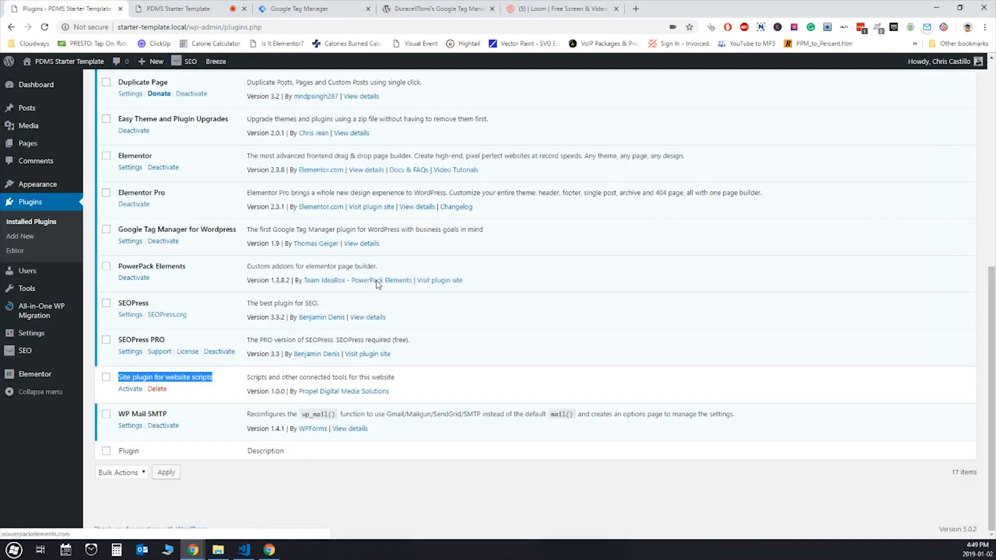
click(131, 390)
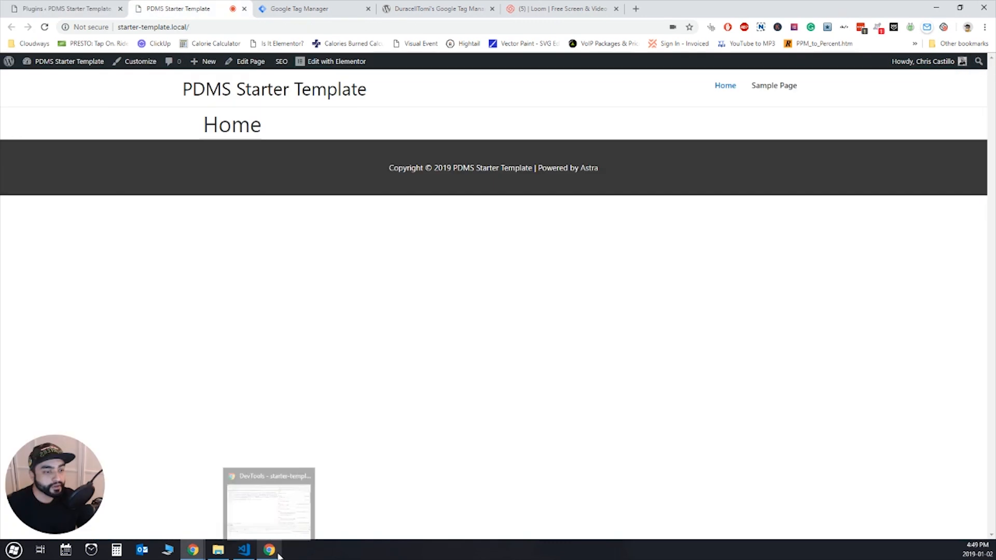
- Bring back the home page's DevTools, repeat the "tagmanager" search and step through the matches in the head and body
click(271, 554)
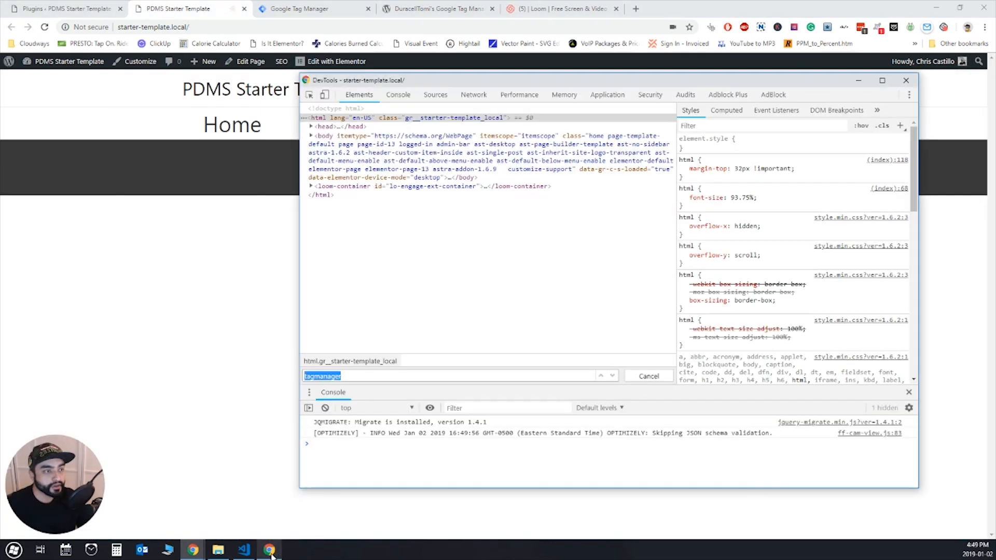
click(434, 197)
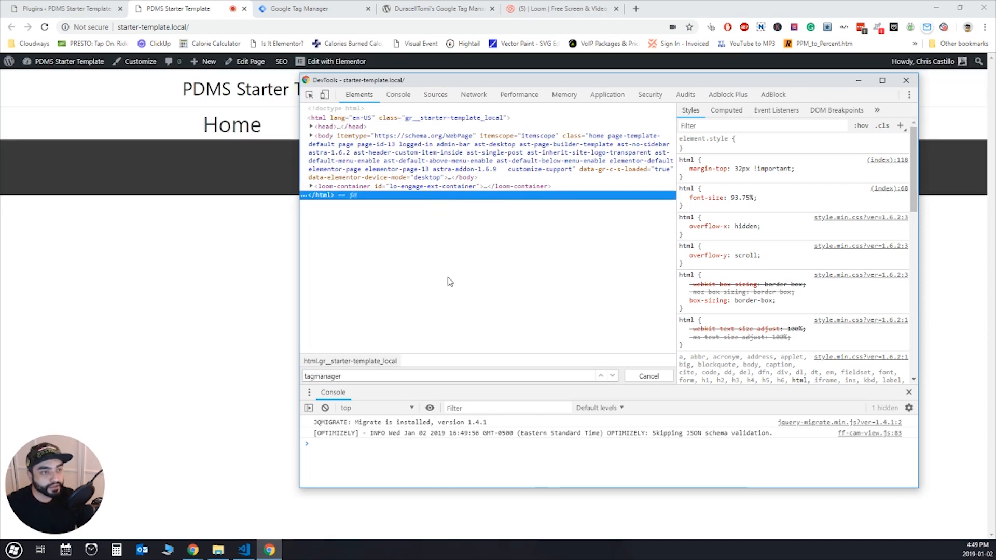
key(ctrl+f)
key(Return)
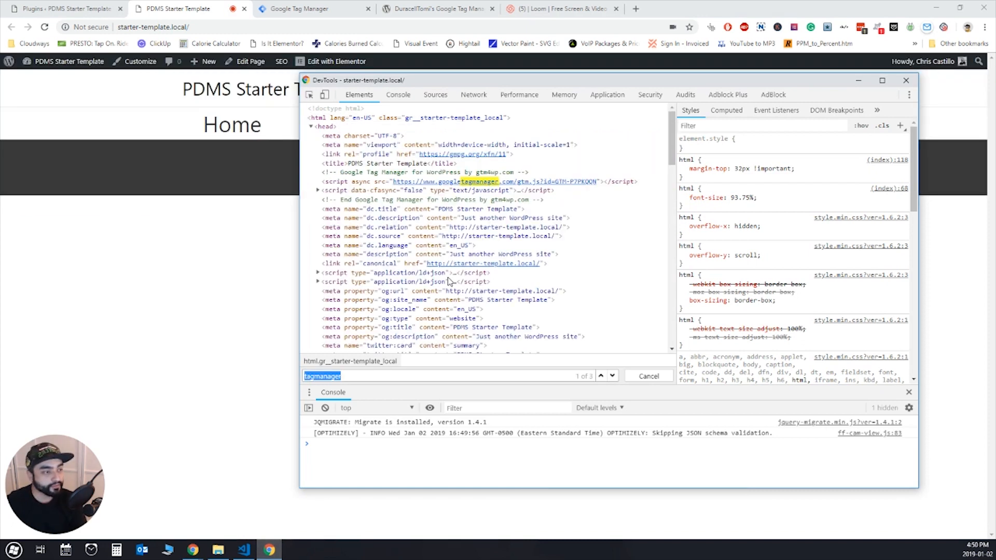
key(Return)
key(Return)
key(Return)
key(Return)
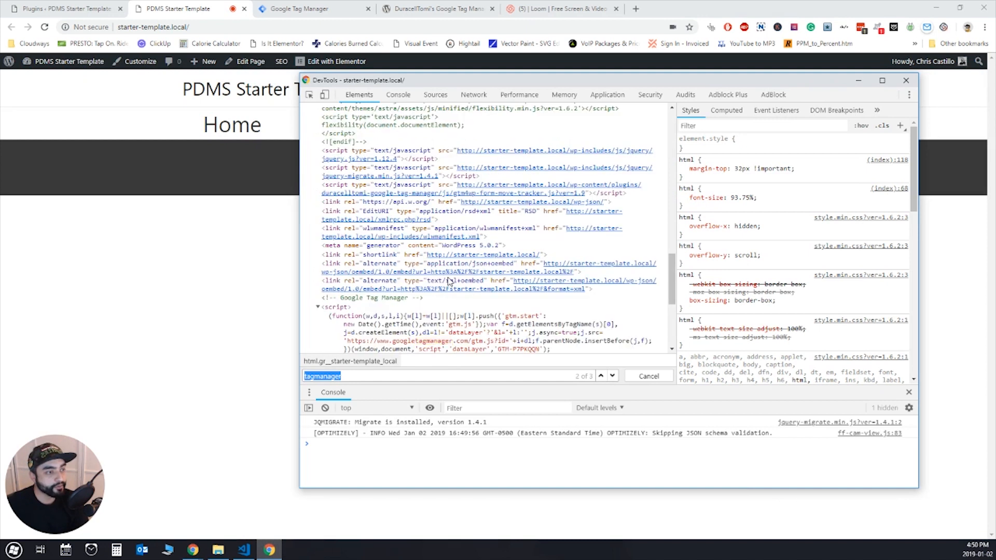
key(Return)
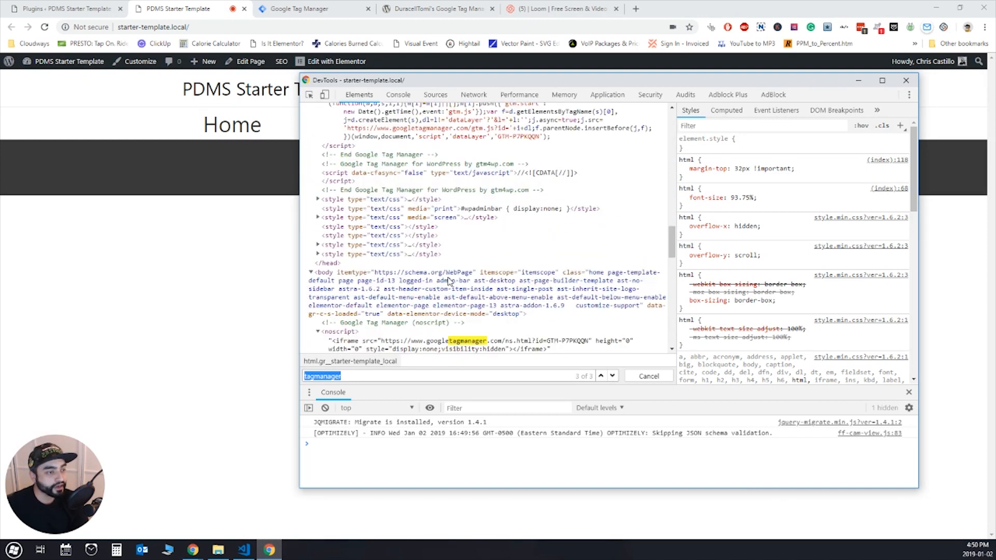
key(Return)
key(Return)
key(Return)
key(Return)
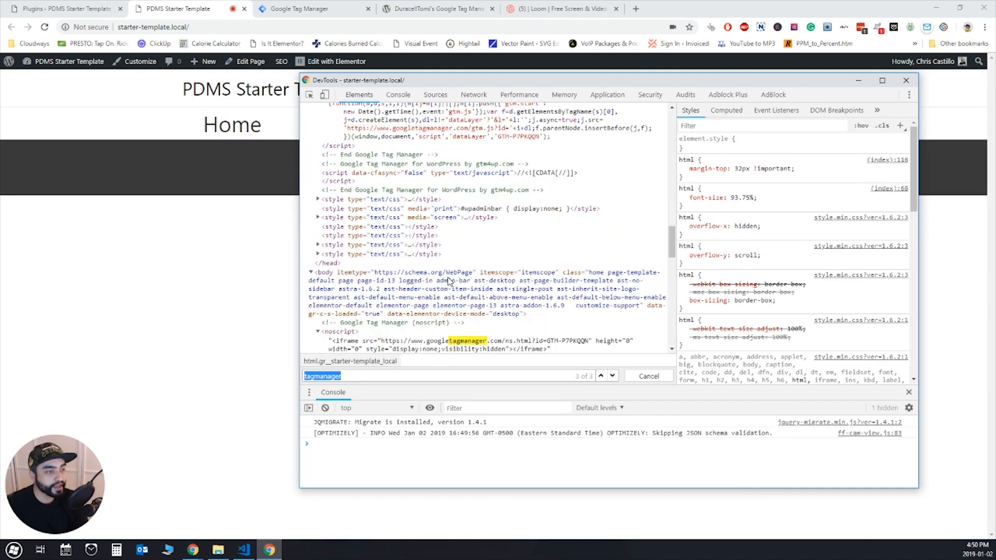